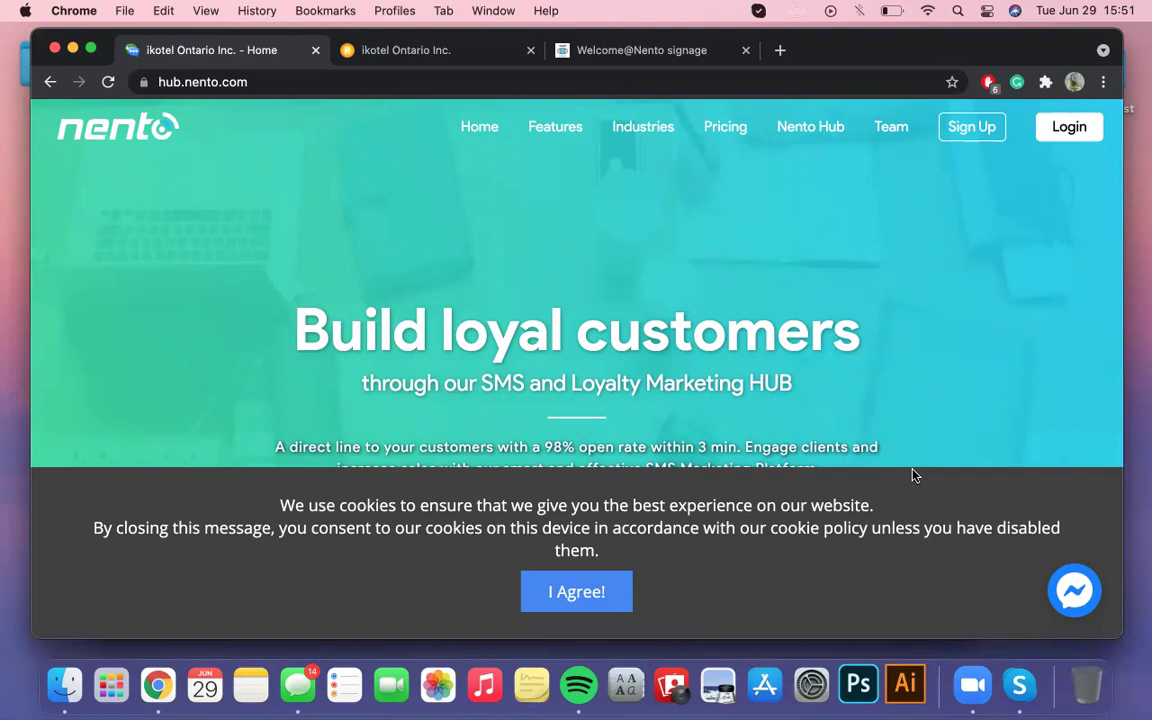
Step: Log in to the Nento Hub with the prefilled account credentials and close the extra login page
left_click(290, 81)
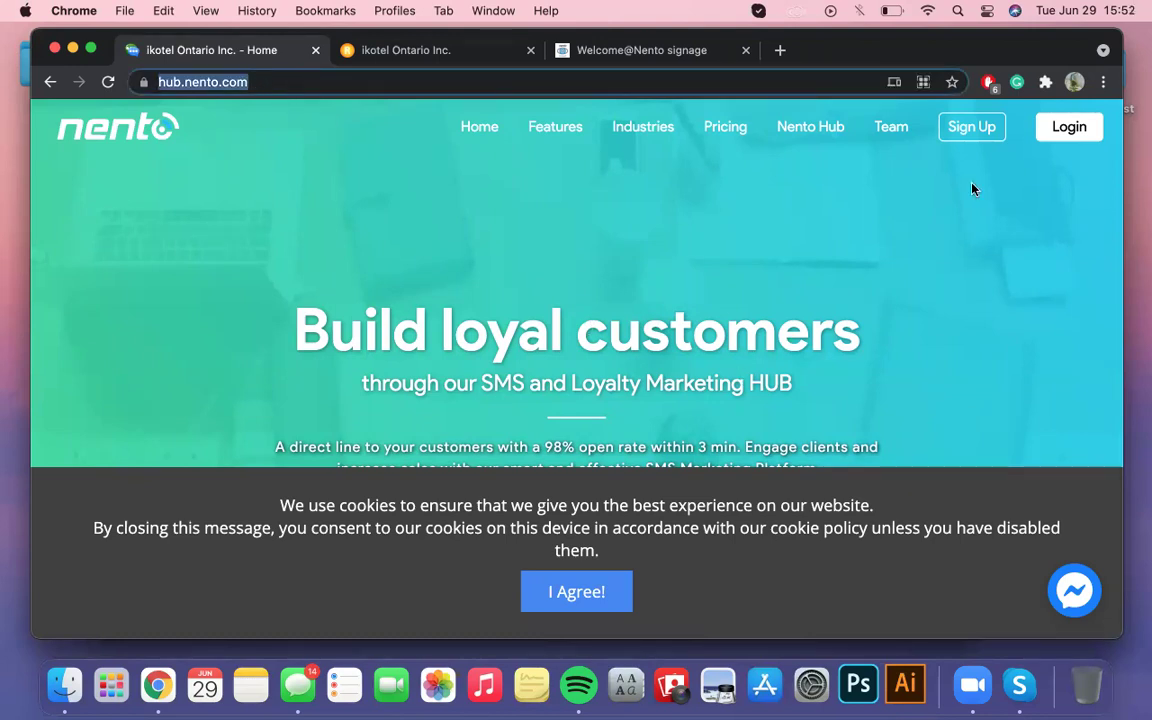
left_click(1056, 140)
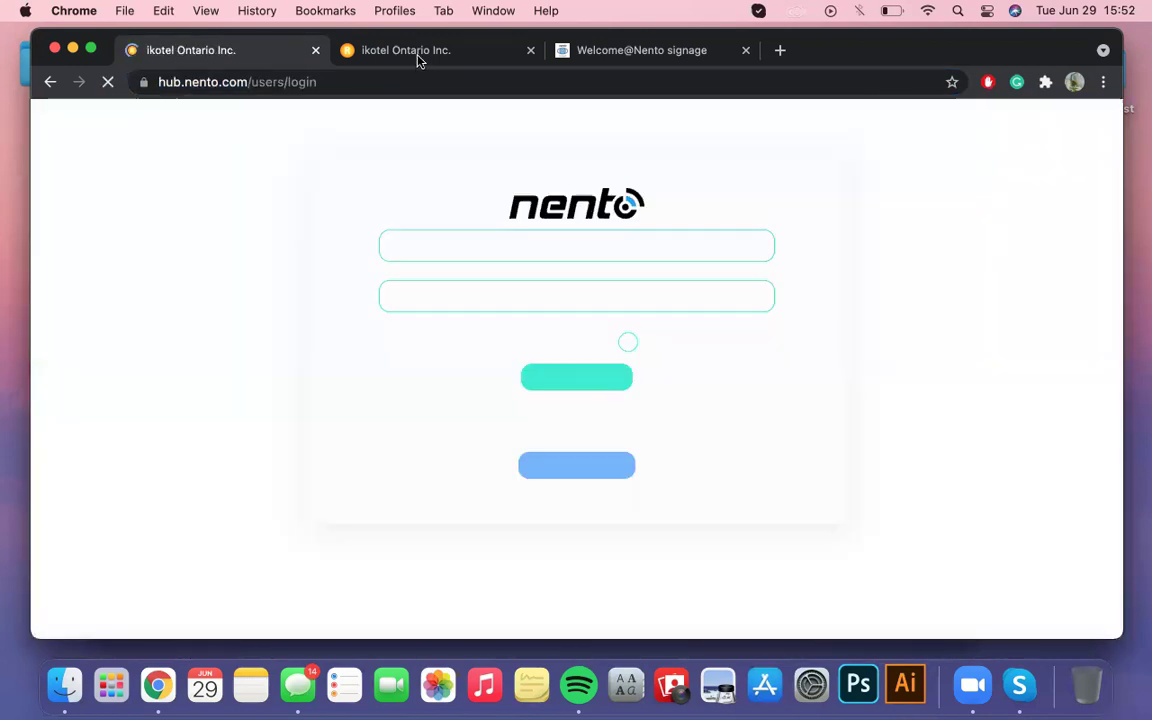
left_click(416, 52)
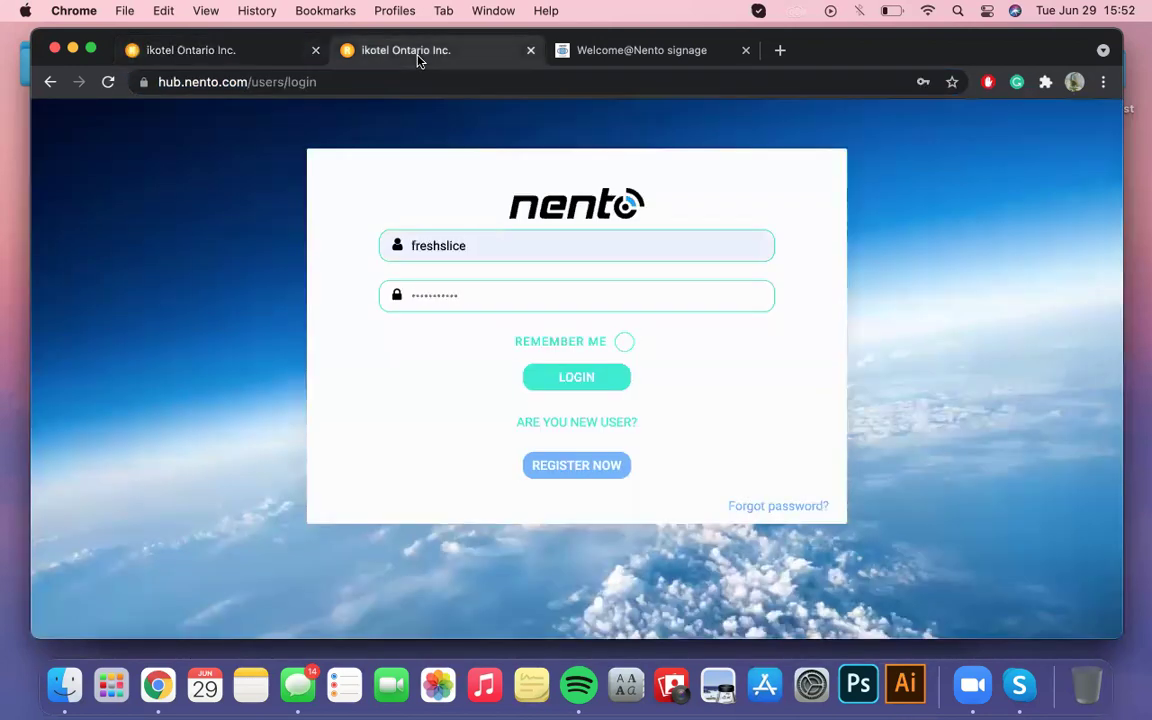
left_click(576, 378)
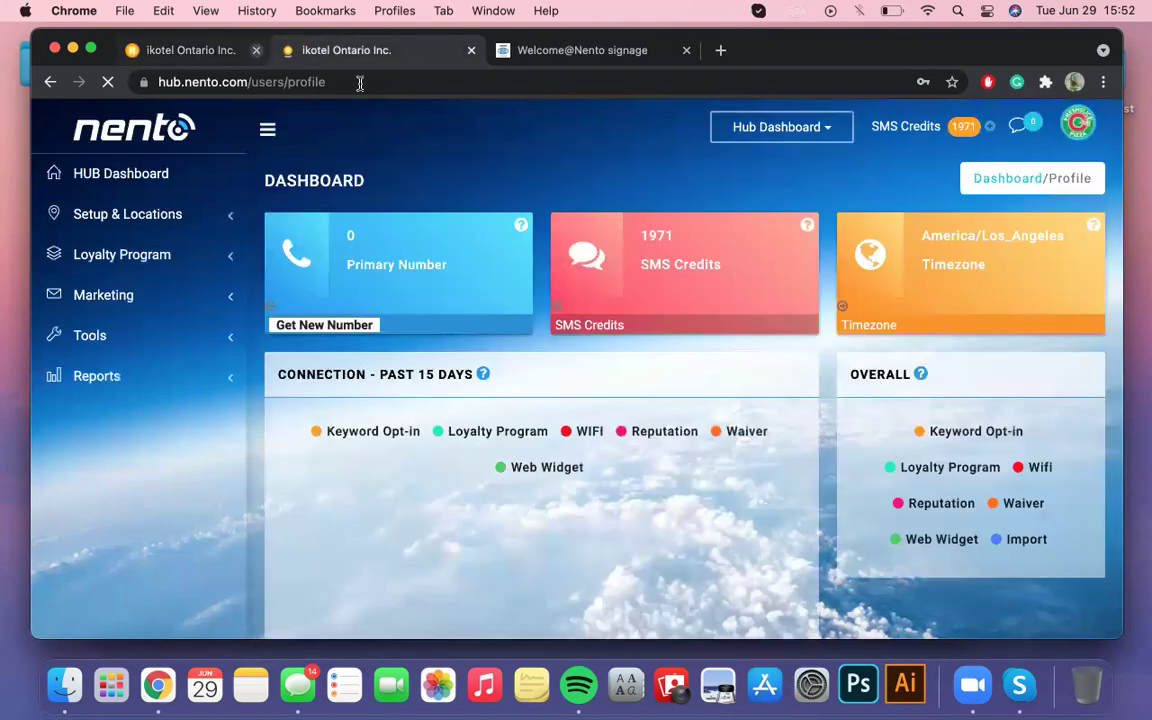
left_click(316, 50)
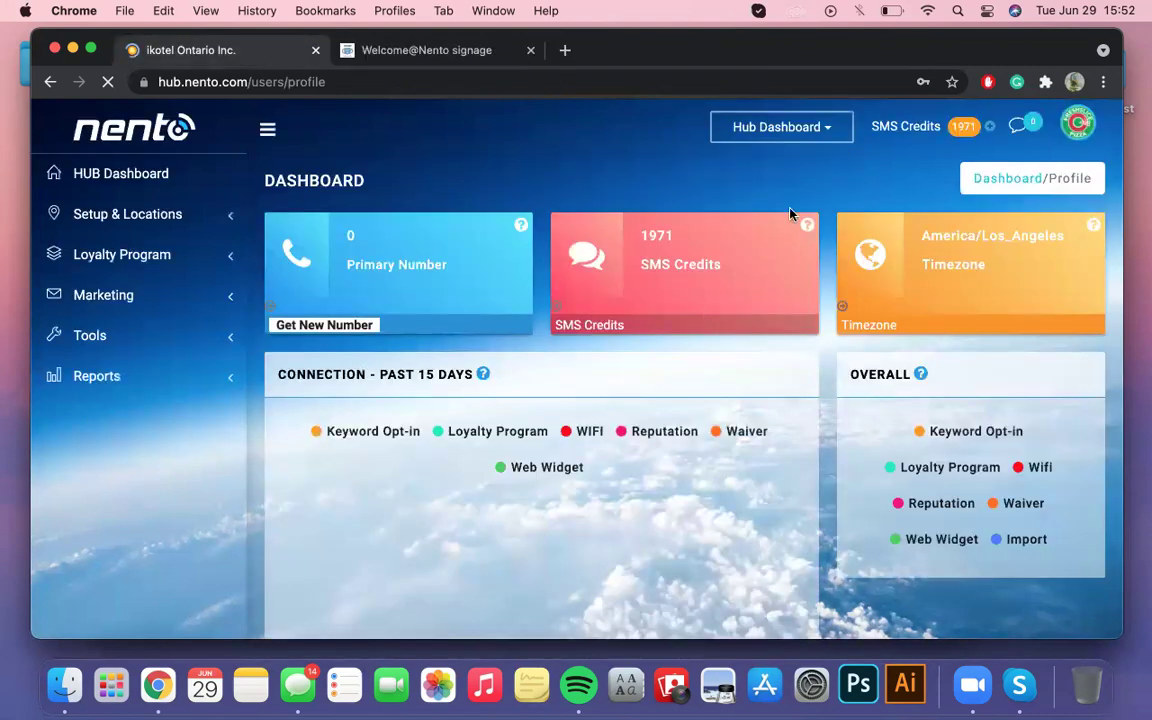
Step: Switch from the Hub dashboard to Nento Digital Signage and log in with the prefilled credentials
left_click(827, 130)
left_click(822, 130)
left_click(815, 129)
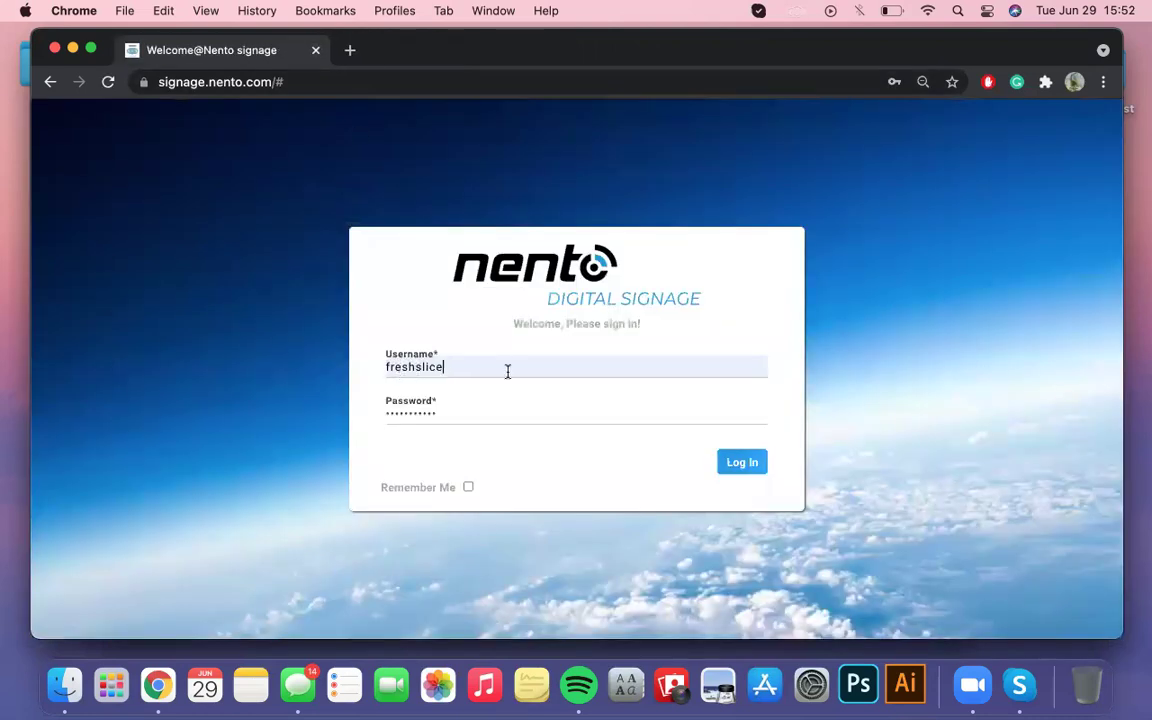
left_click(742, 465)
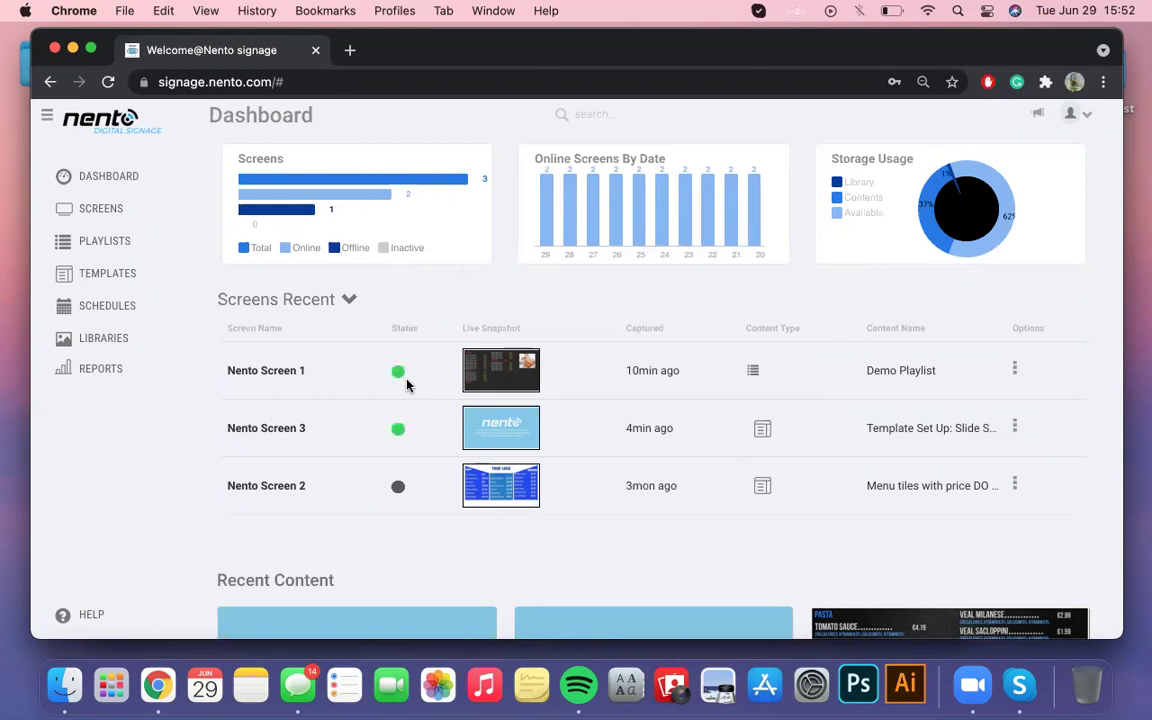
Step: Review the dashboard's recent screens, their status filter options and the recent content below
left_click(349, 300)
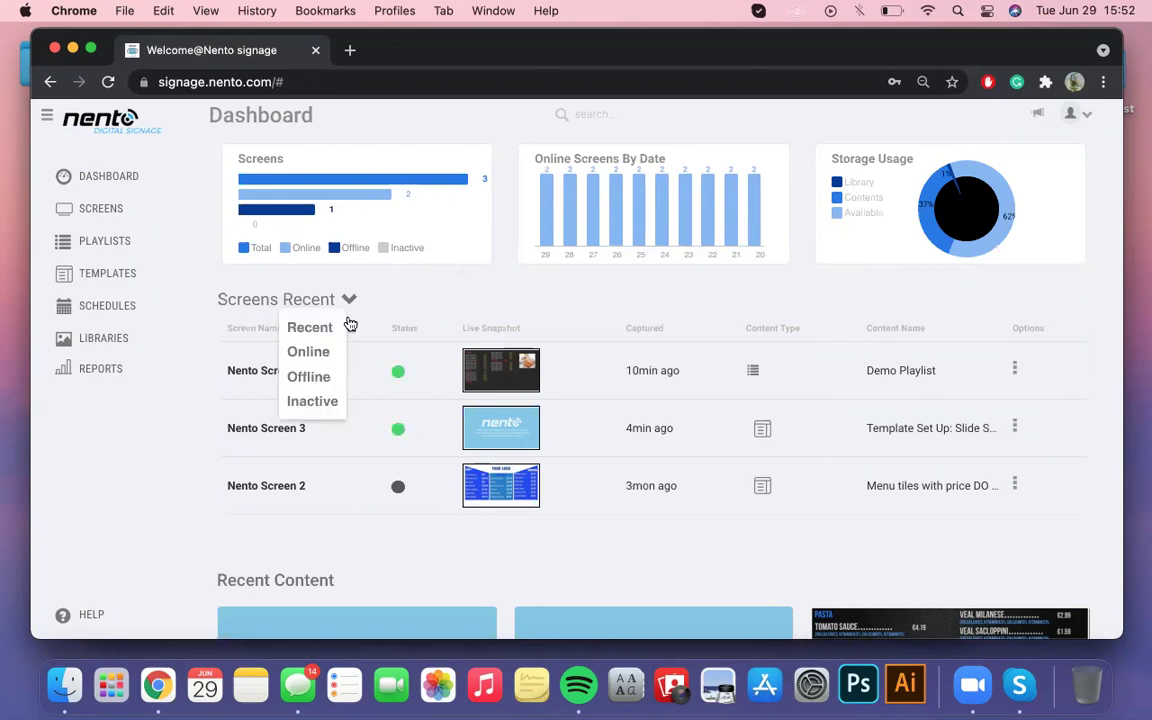
left_click(258, 310)
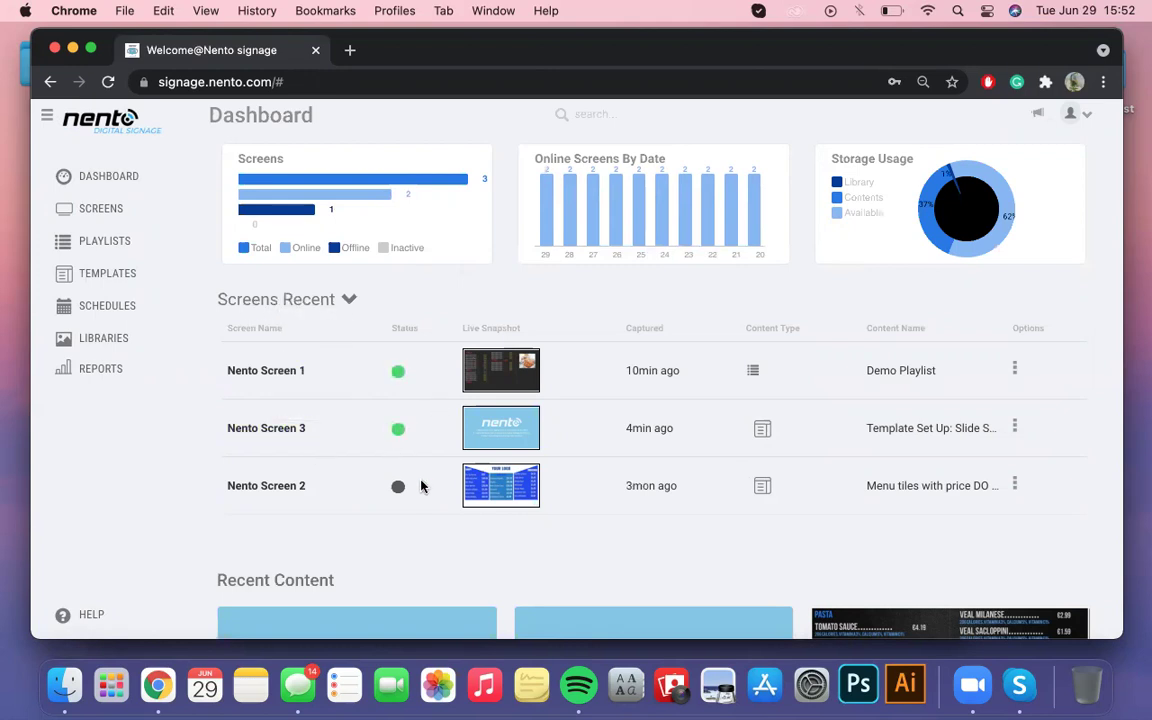
scroll(424, 487, "down", 1)
scroll(424, 487, "up", 1)
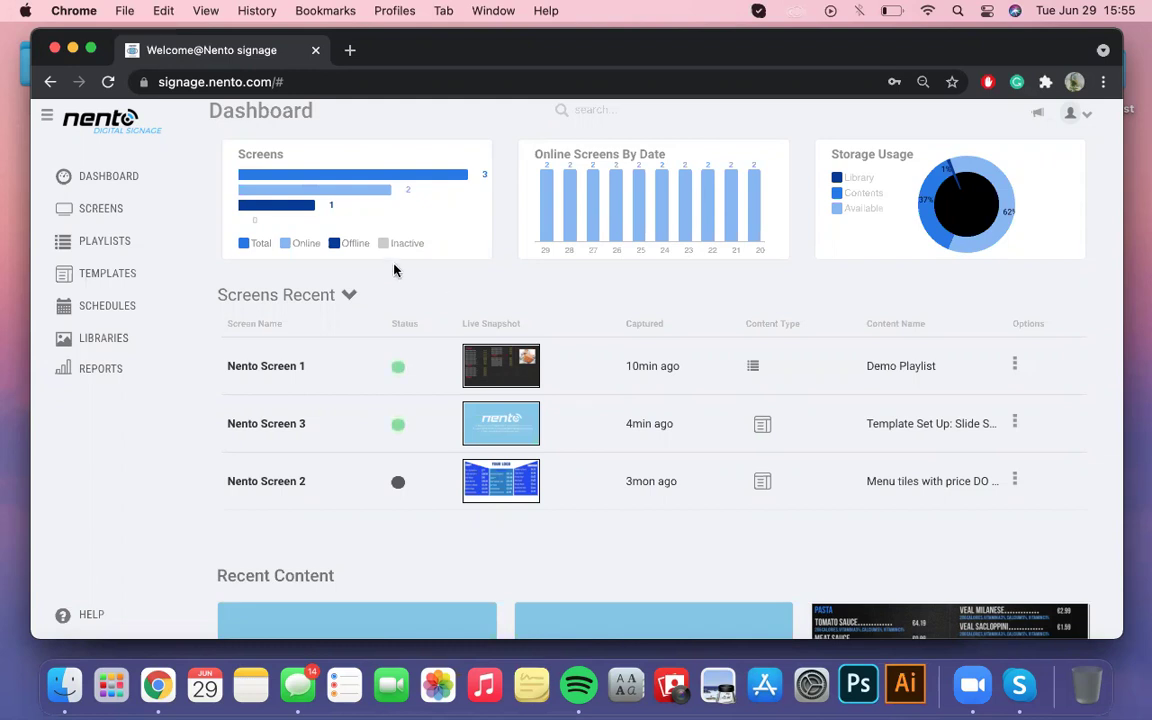
Step: Open the full list of screens and look over their status, snapshots and assigned content
left_click(131, 220)
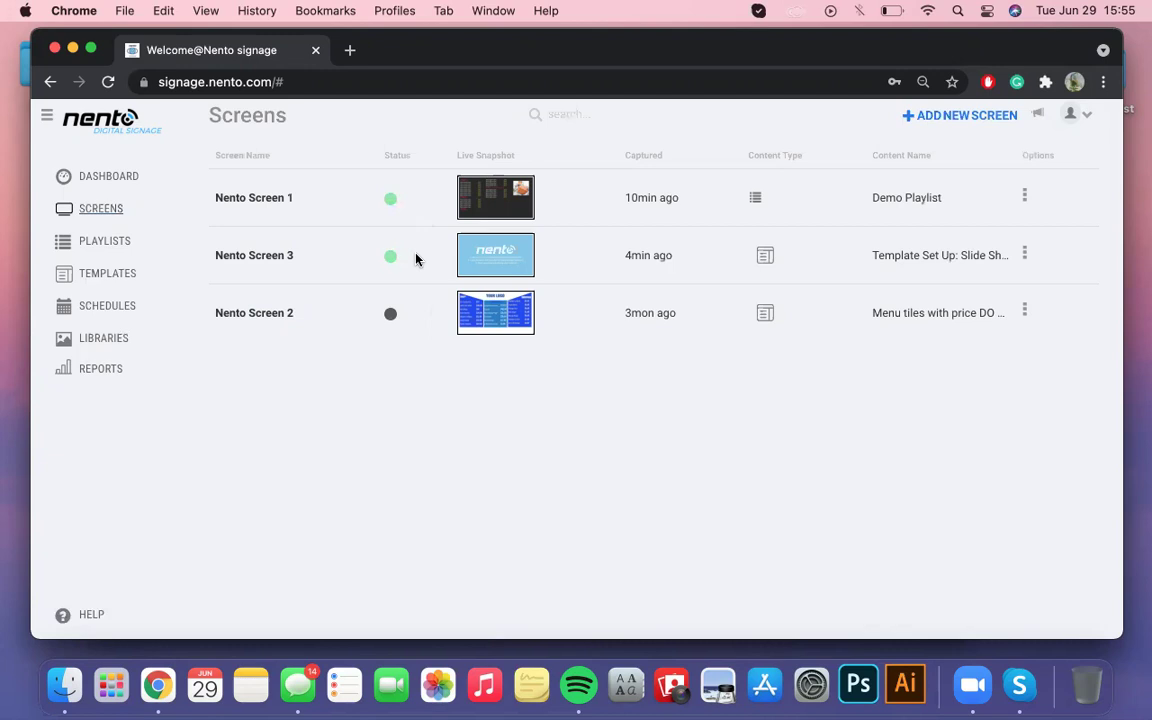
scroll(417, 259, "down", 1)
scroll(417, 259, "up", 1)
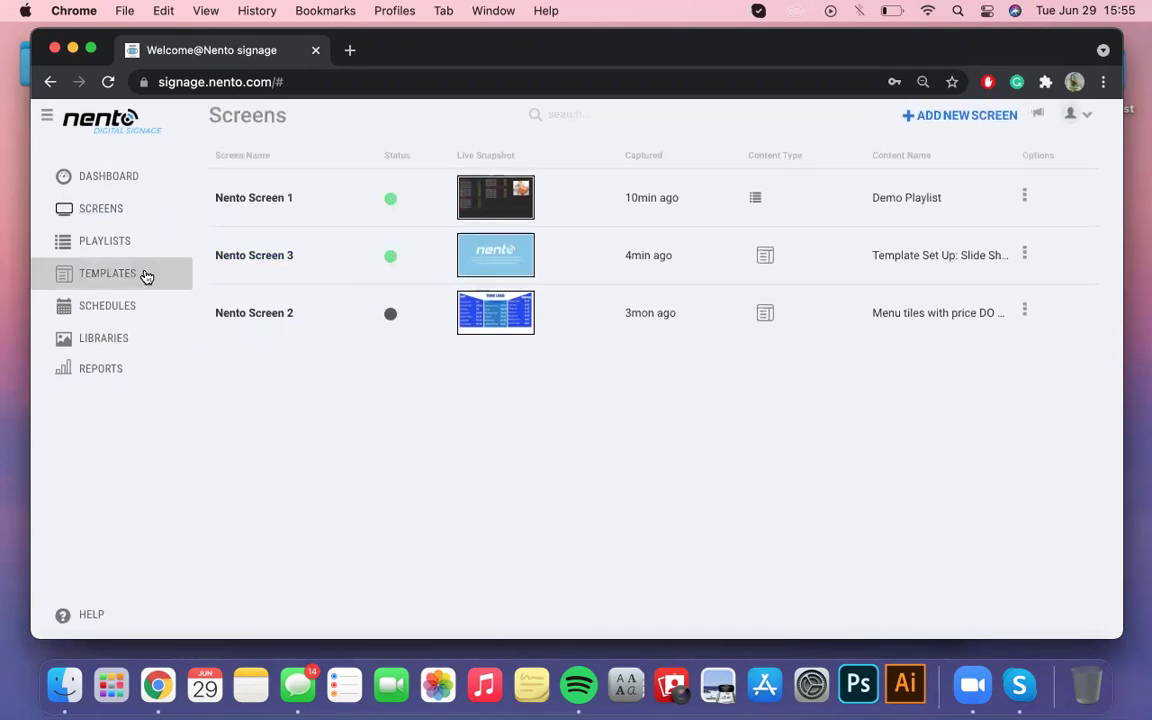
Step: Show the pre-defined templates for the All category and browse through the whole collection
left_click(147, 275)
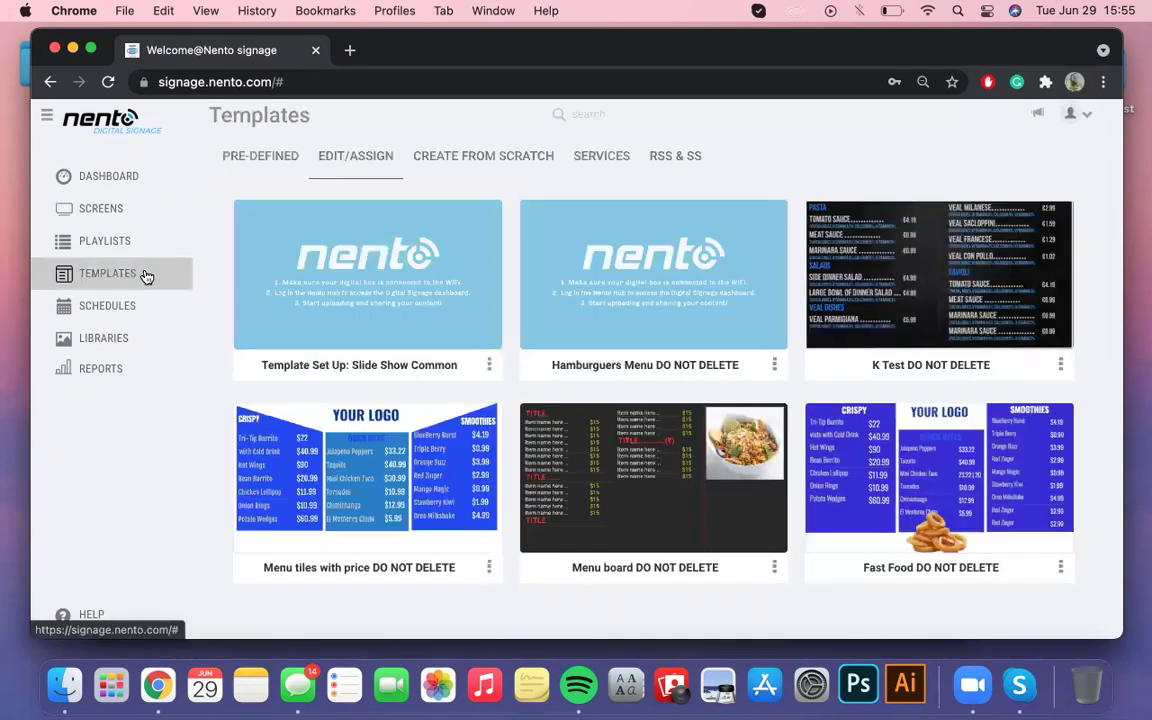
left_click(252, 164)
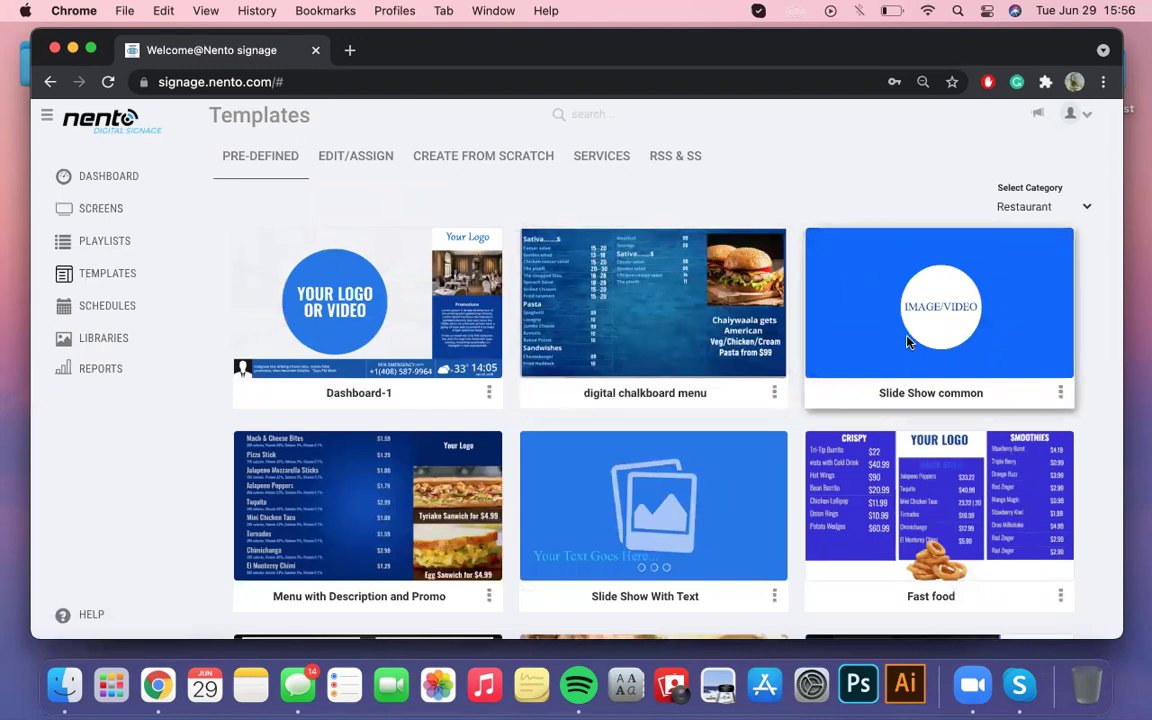
left_click(1052, 208)
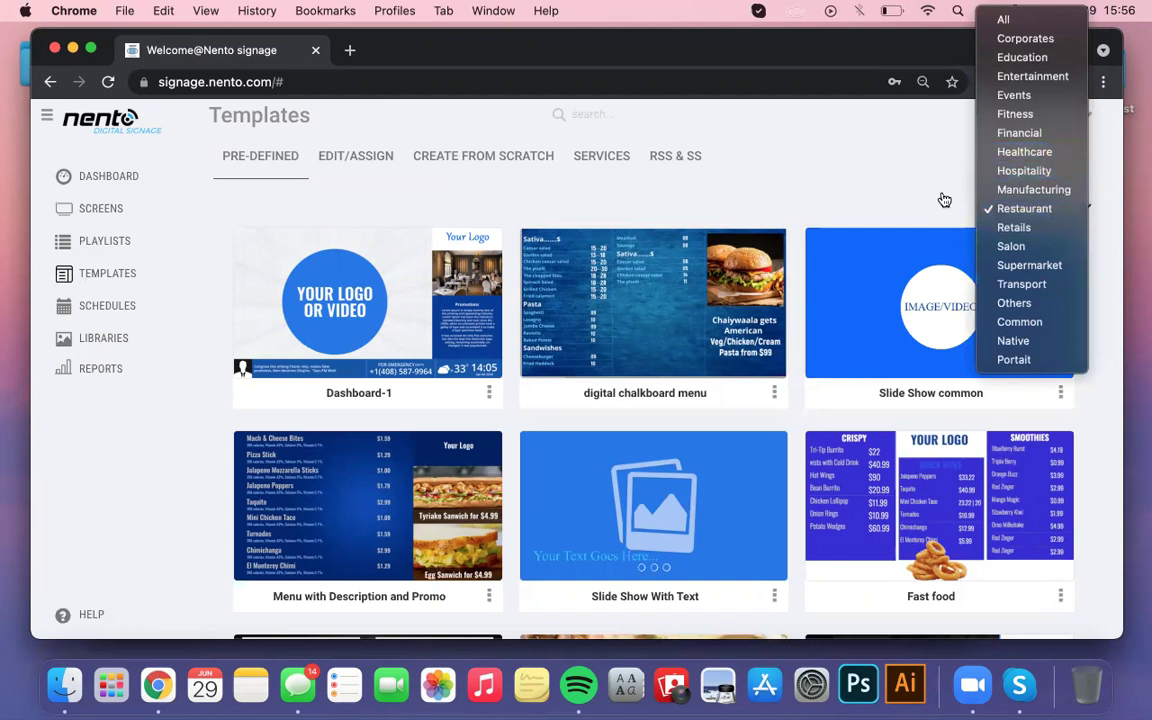
left_click(1038, 208)
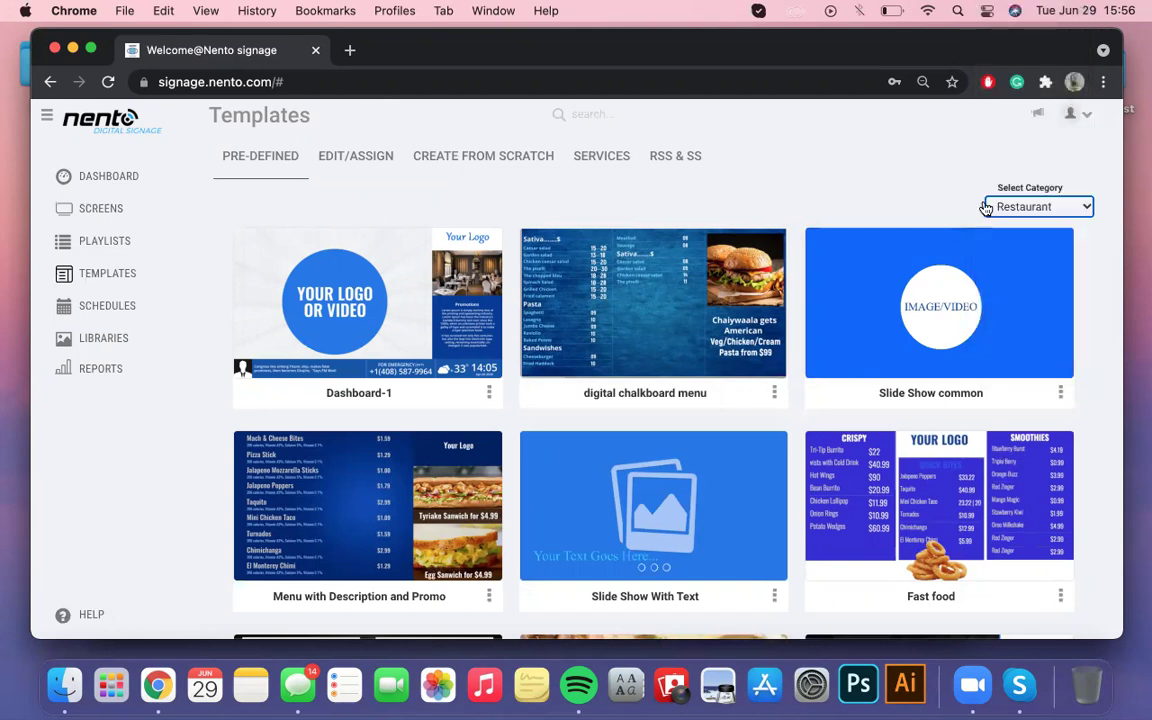
left_click(1041, 208)
key("Escape")
left_click(1013, 27)
scroll(815, 383, "down", 5)
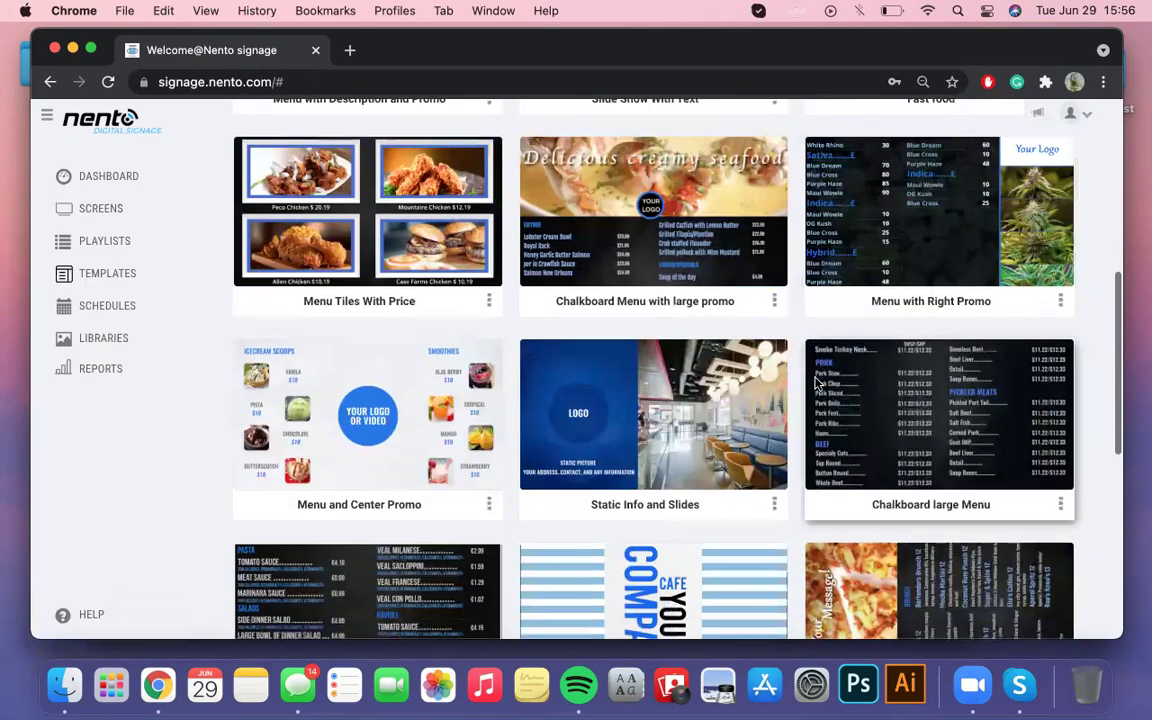
scroll(815, 383, "down", 3)
scroll(815, 383, "down", 3)
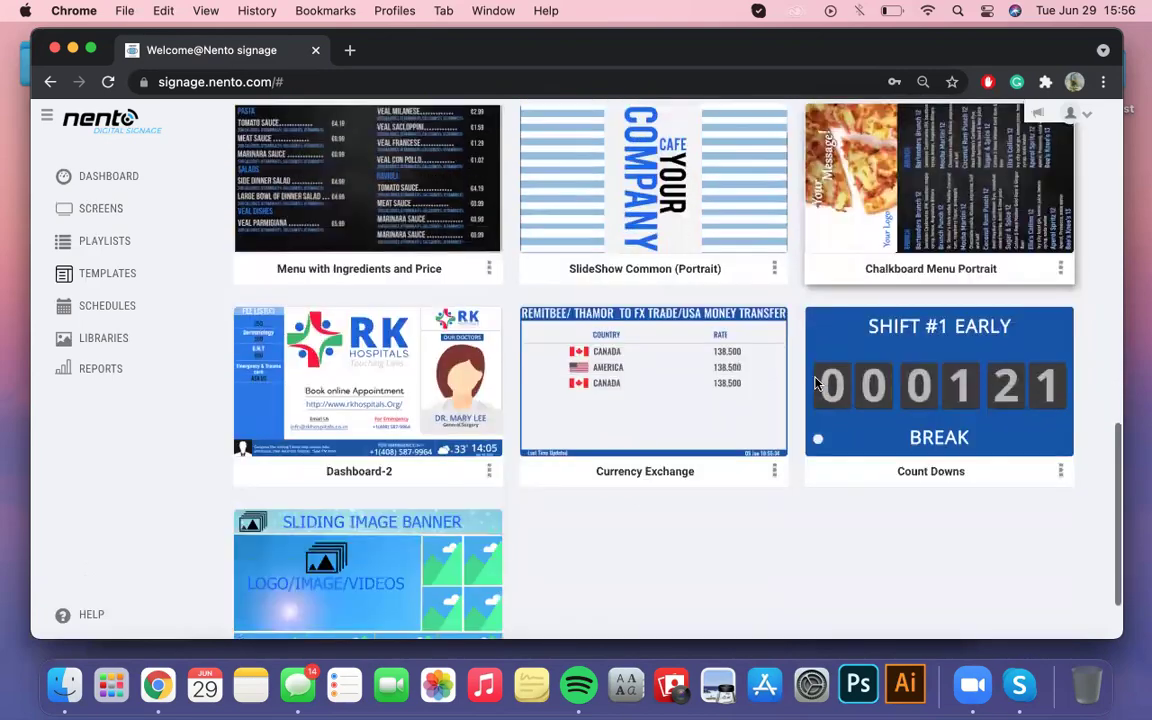
scroll(815, 383, "up", 5)
scroll(815, 383, "up", 6)
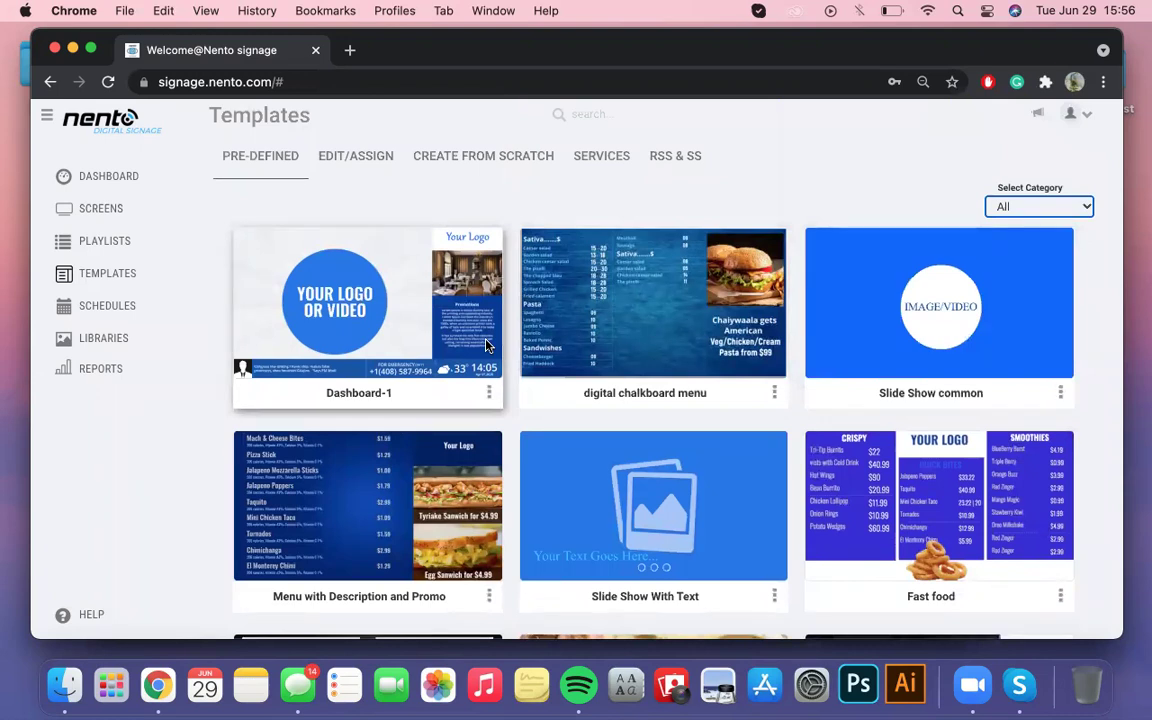
Step: Open the editable template "Template Set Up: Slide Show Common" for updating and expand its slides-with-duration section
left_click(377, 162)
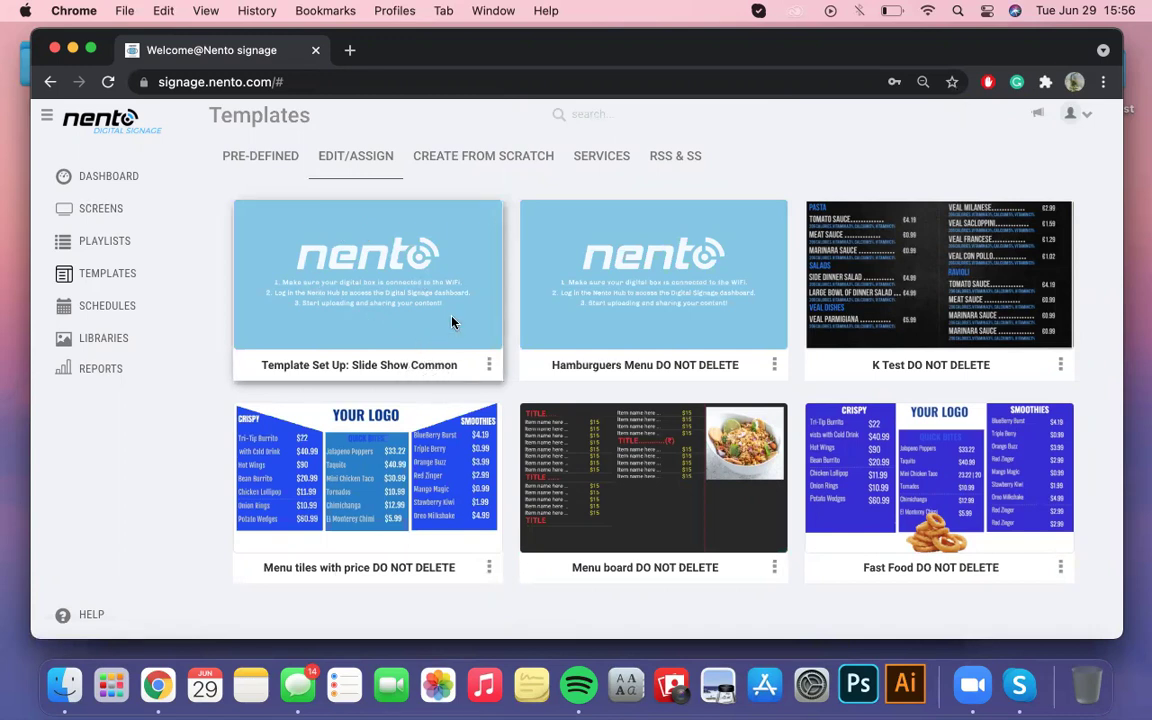
left_click(489, 365)
left_click(491, 366)
left_click(493, 363)
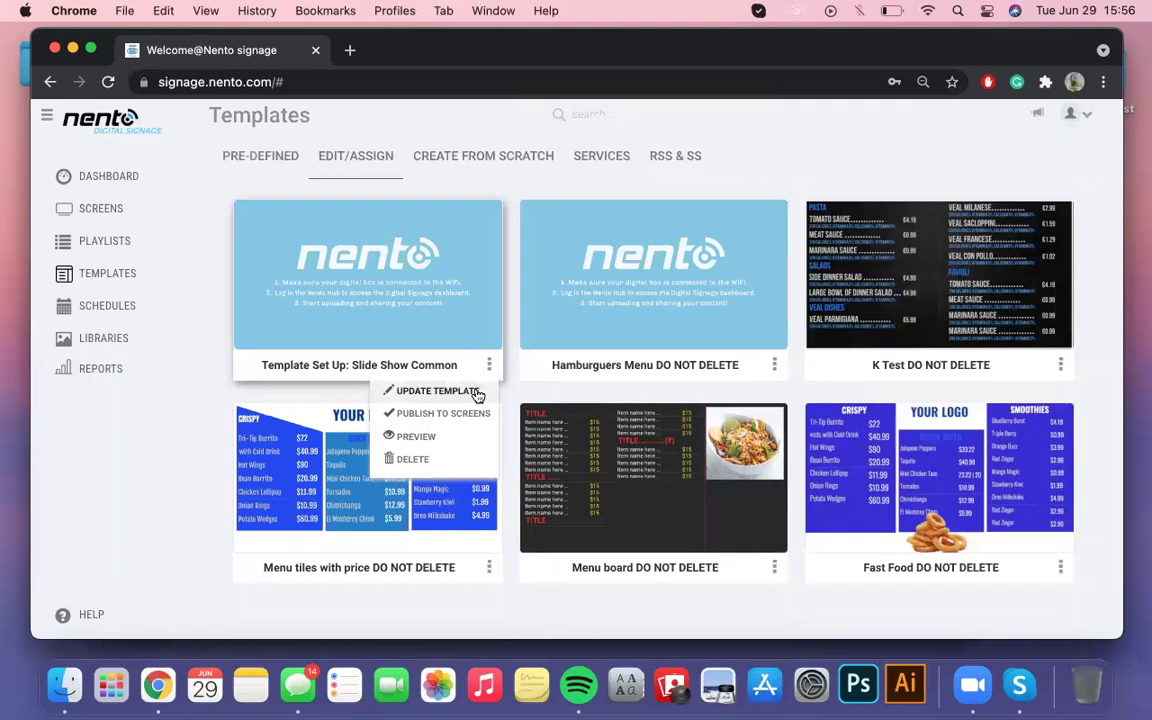
left_click(478, 394)
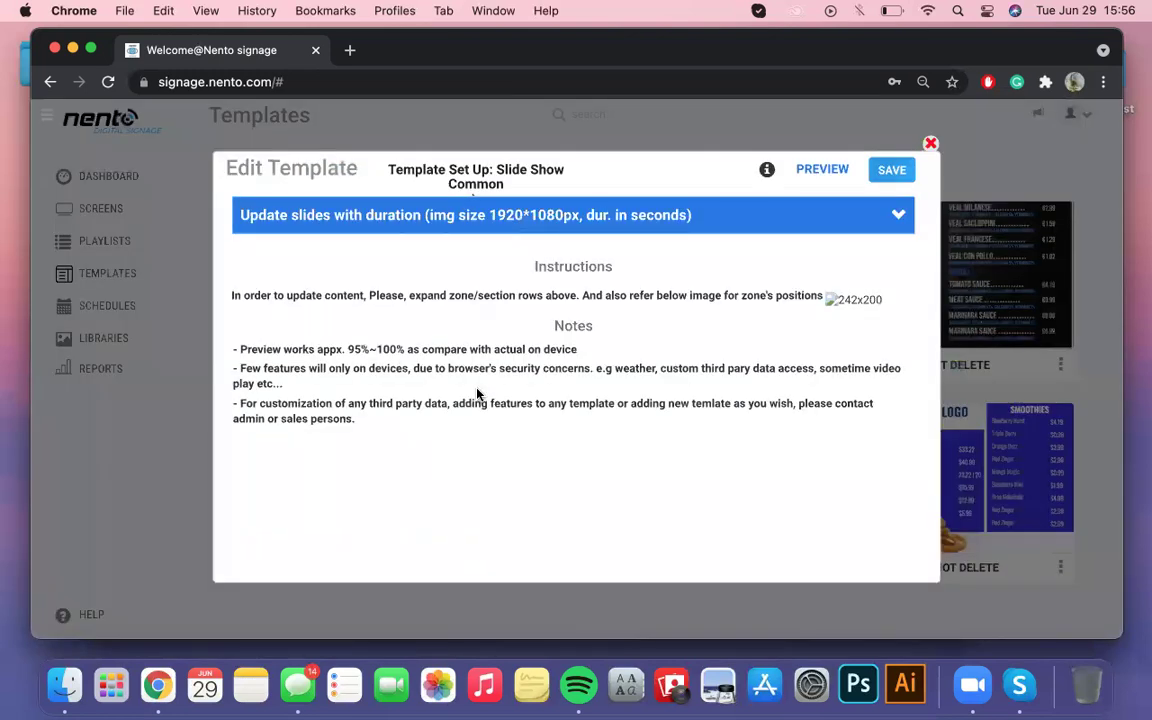
left_click(693, 218)
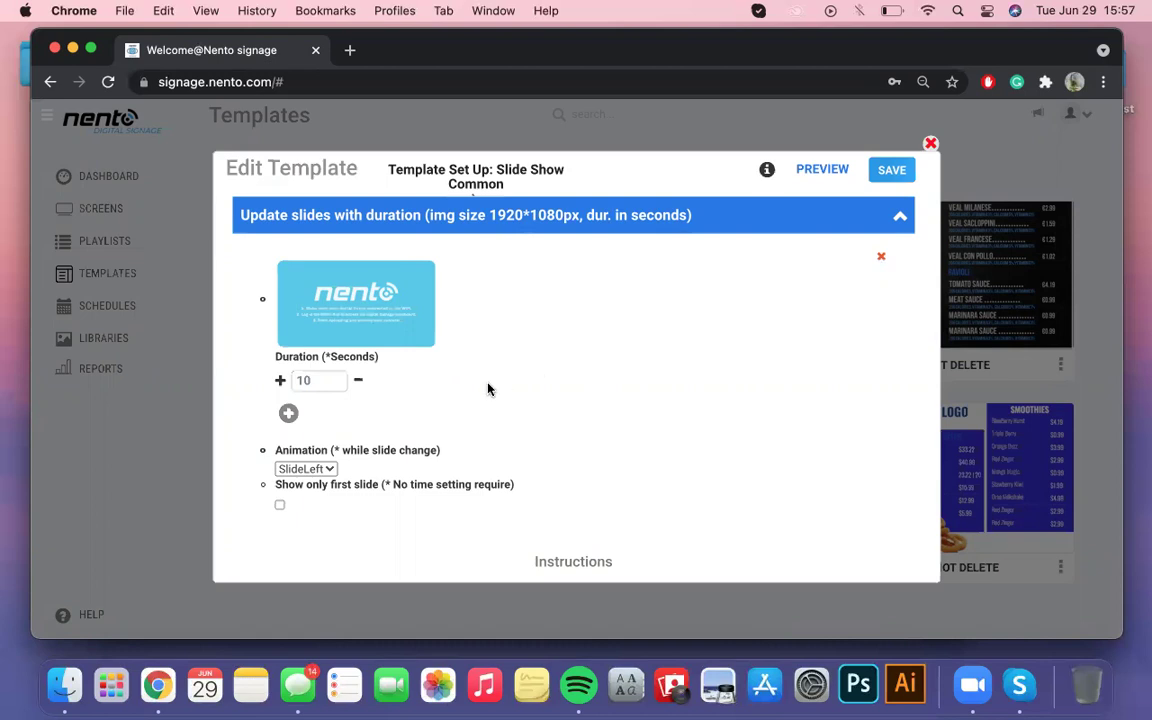
Step: Add two extra slides after the template's first slide, and remove both of them again
mouse_move(338, 327)
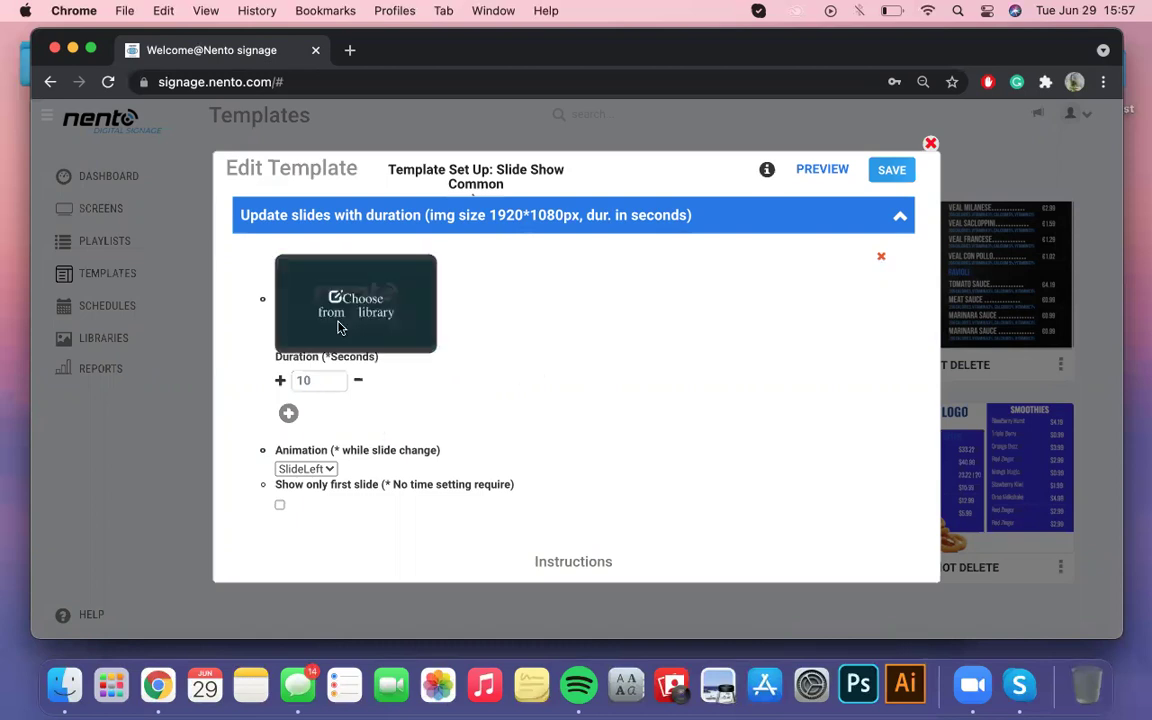
left_click(279, 507)
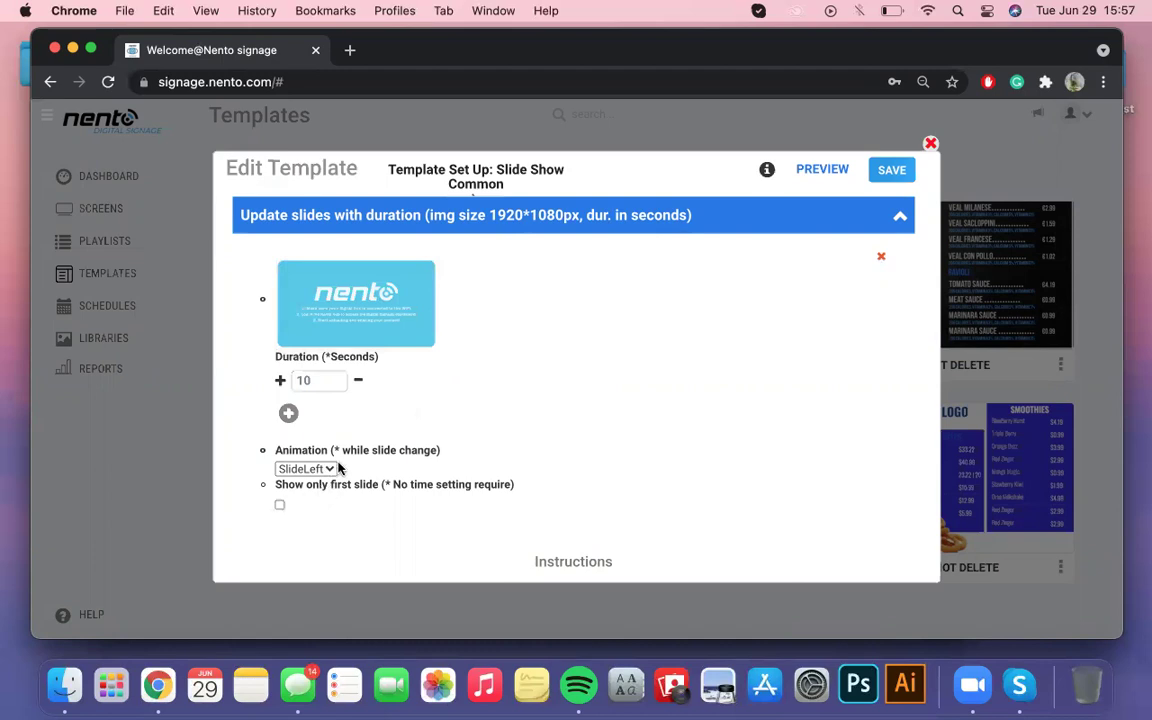
left_click(288, 414)
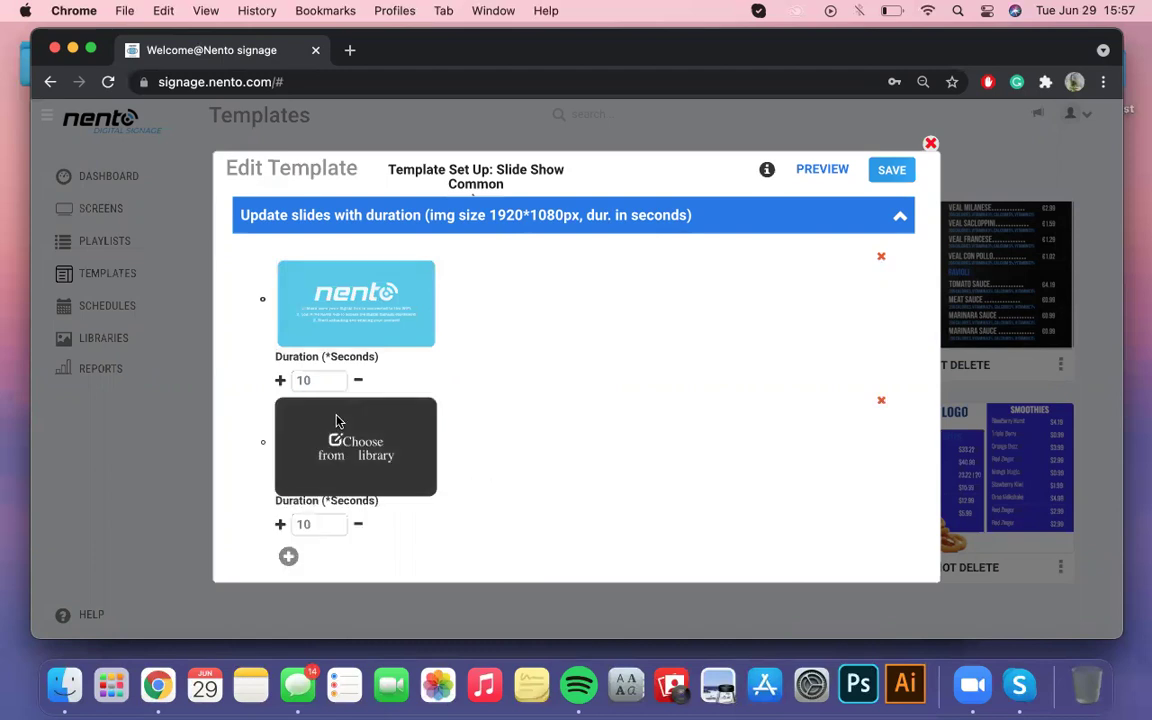
scroll(463, 494, "down", 1)
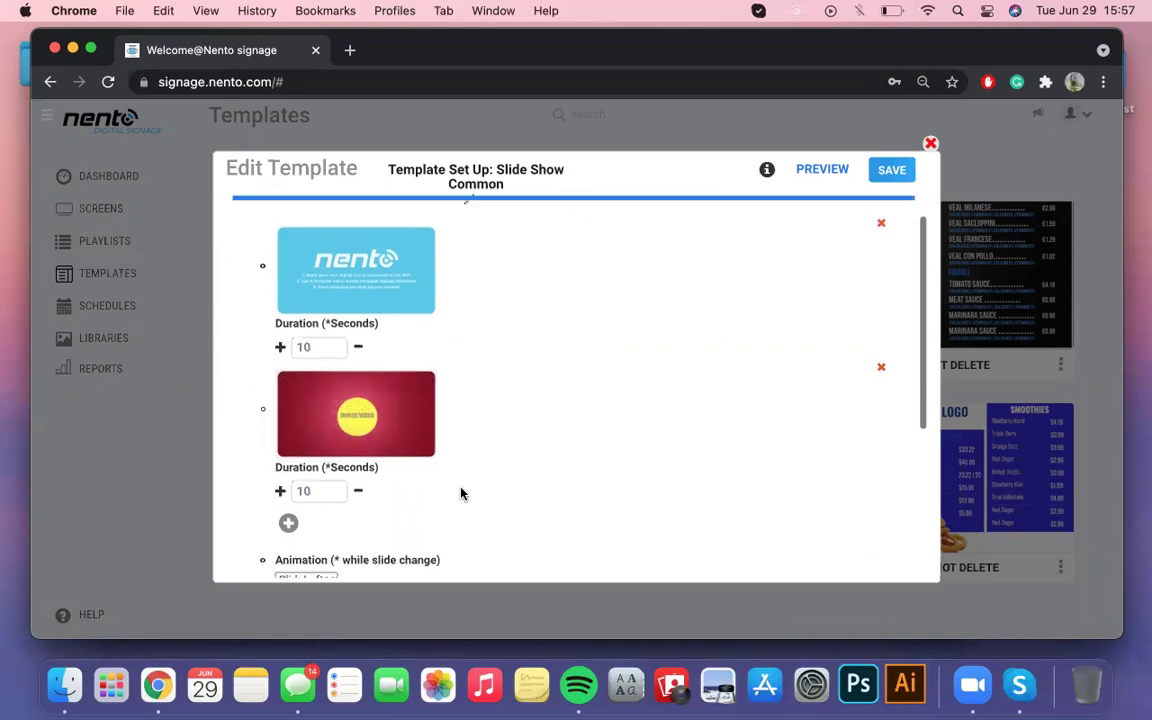
left_click(288, 513)
scroll(606, 518, "down", 1)
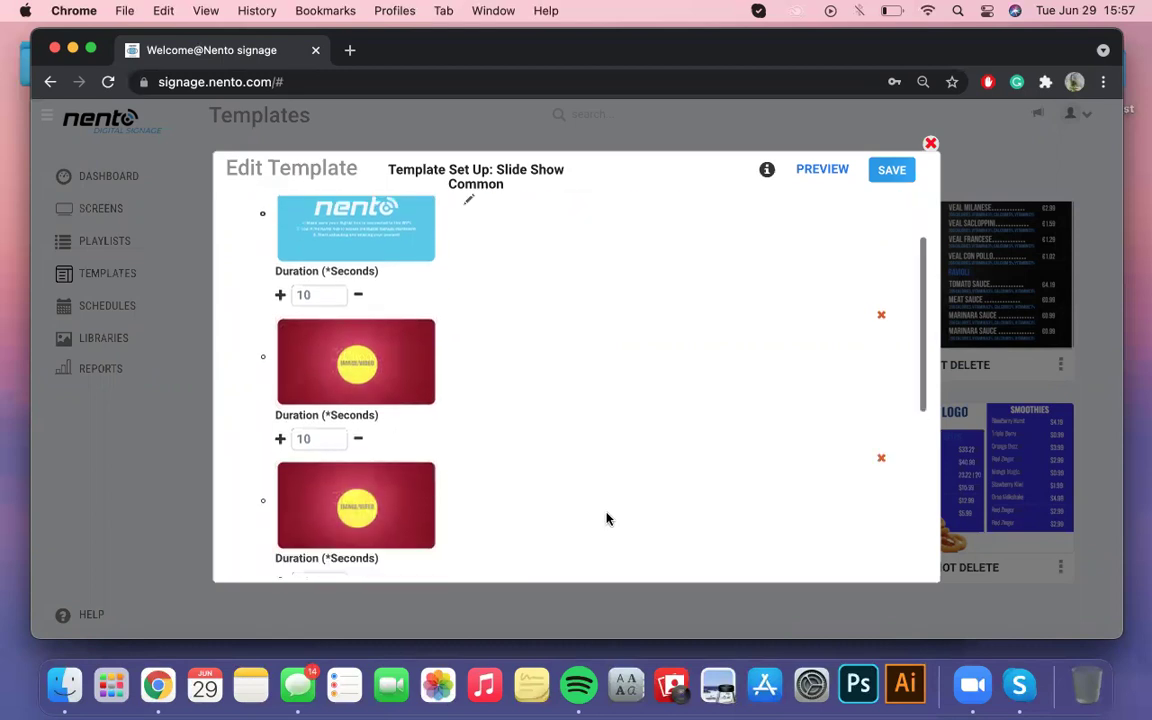
left_click(881, 460)
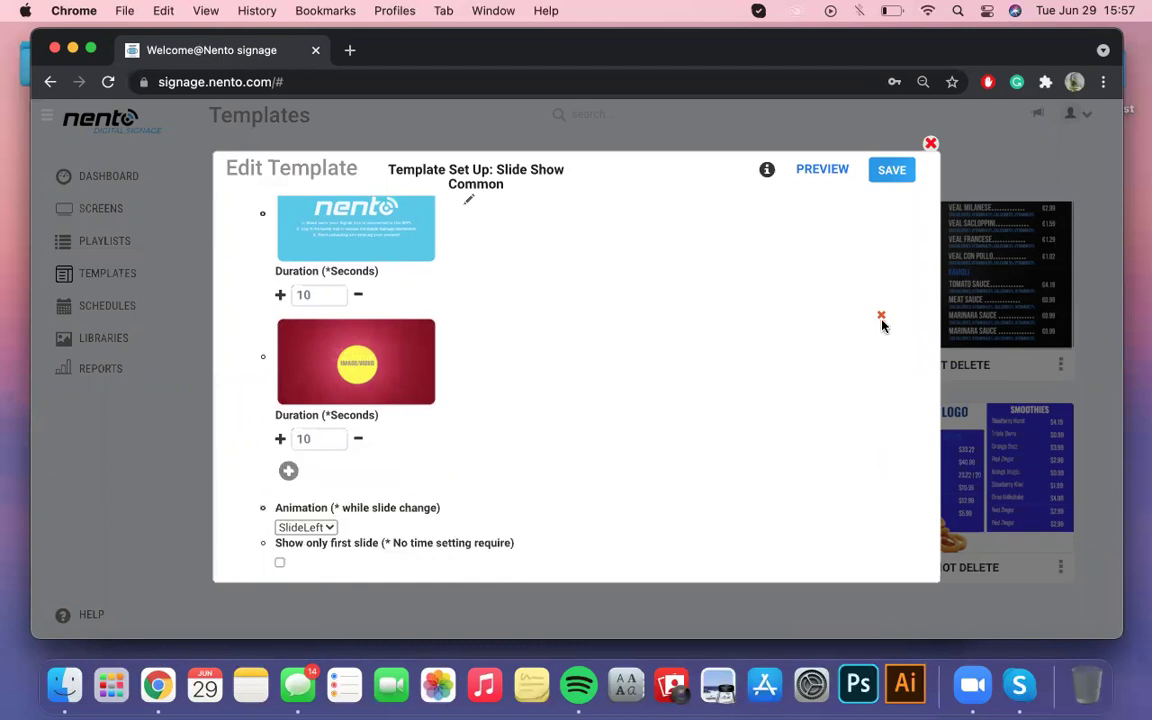
left_click(881, 318)
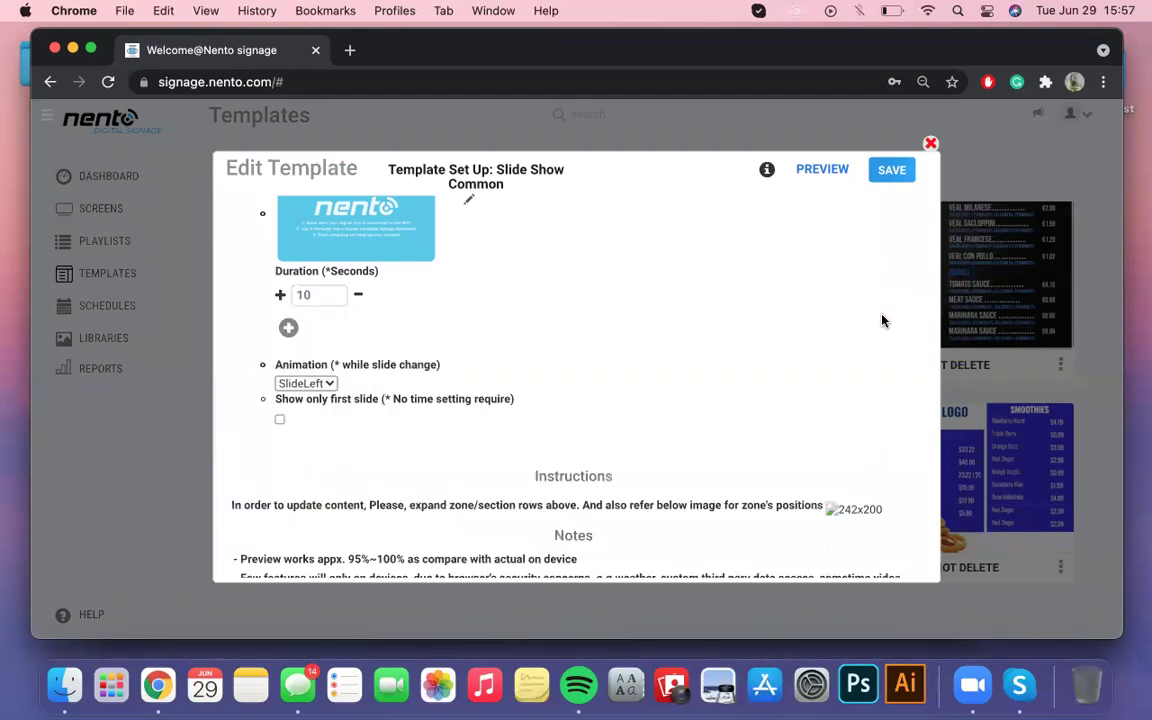
Step: Set the template's slide-change animation to Swash
scroll(881, 320, "up", 2)
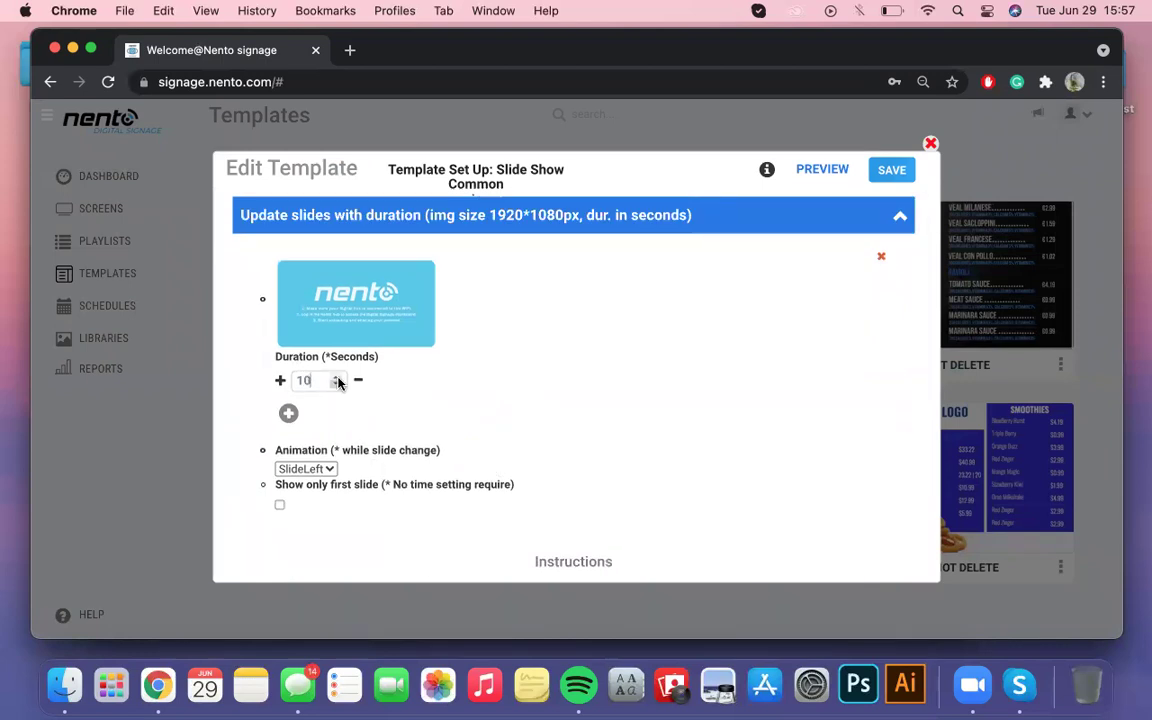
left_click(307, 468)
left_click(310, 452)
Step: Open the media library for the template's slide and upload pizza.jpeg from the Downloads folder into the Common folder
mouse_move(345, 316)
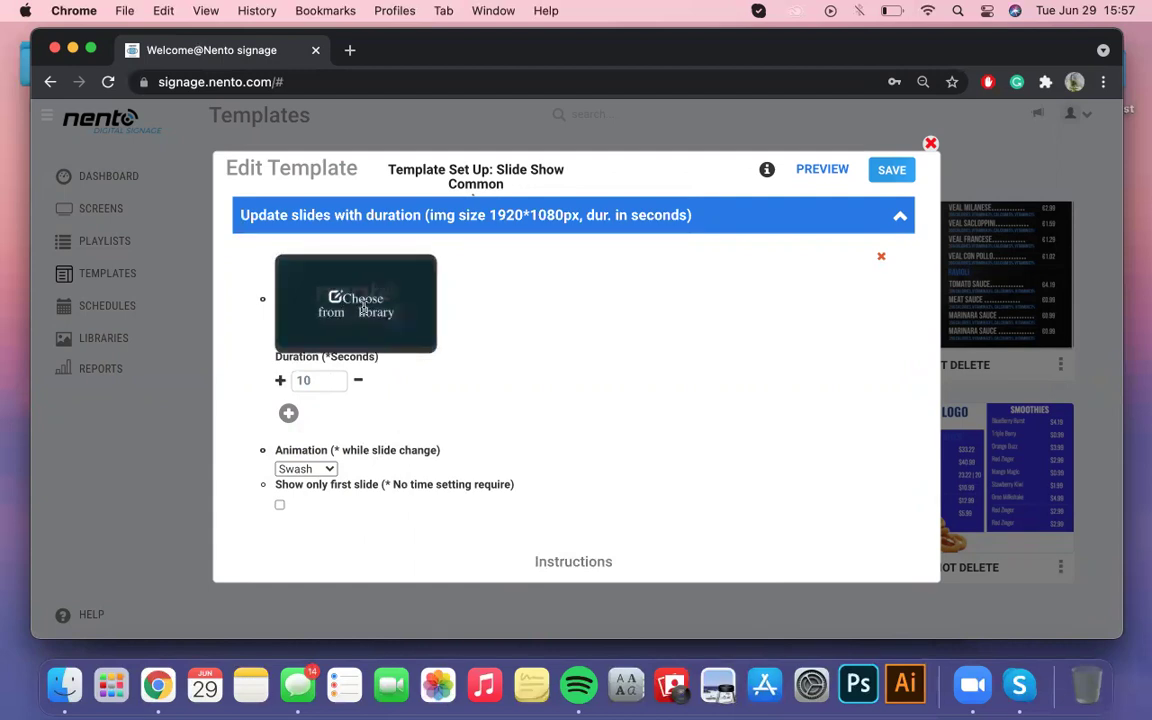
left_click(360, 306)
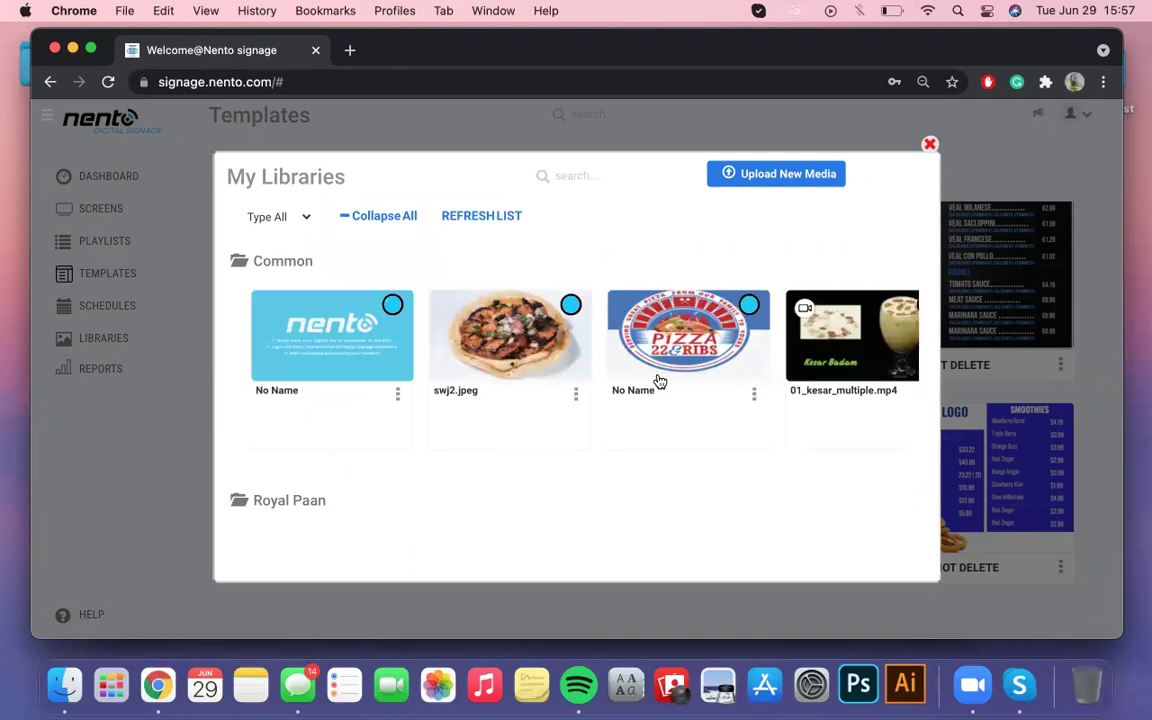
scroll(679, 401, "right", 3)
scroll(679, 401, "left", 3)
left_click(776, 176)
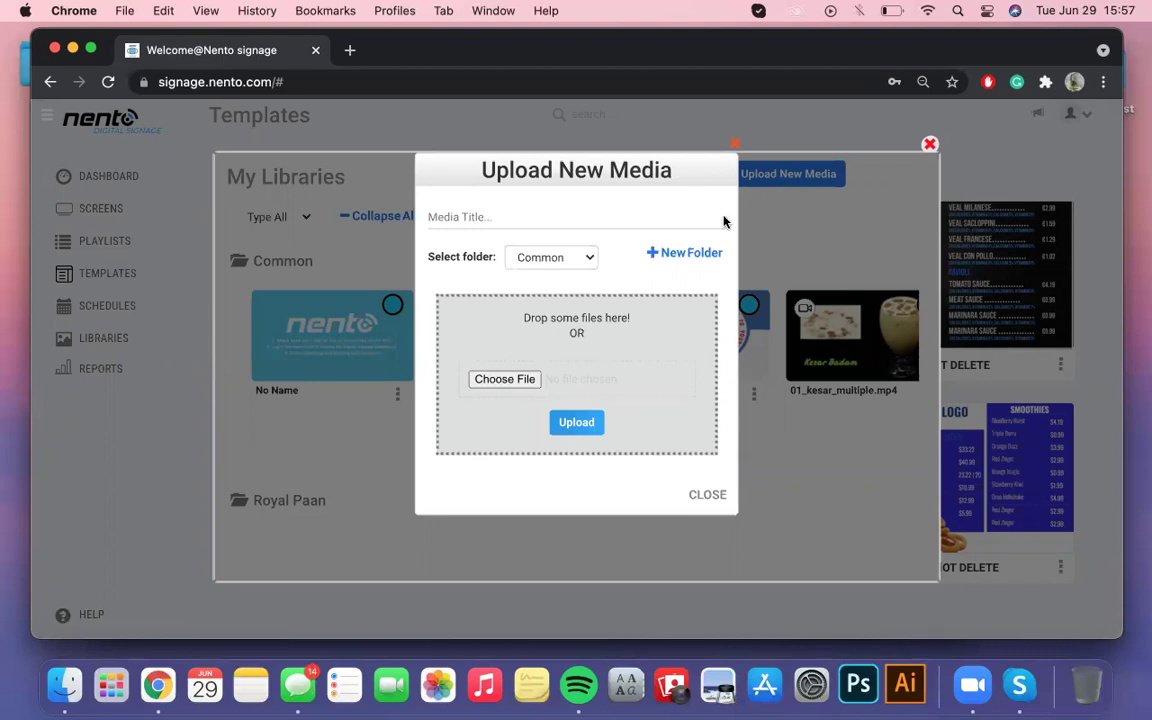
left_click(510, 380)
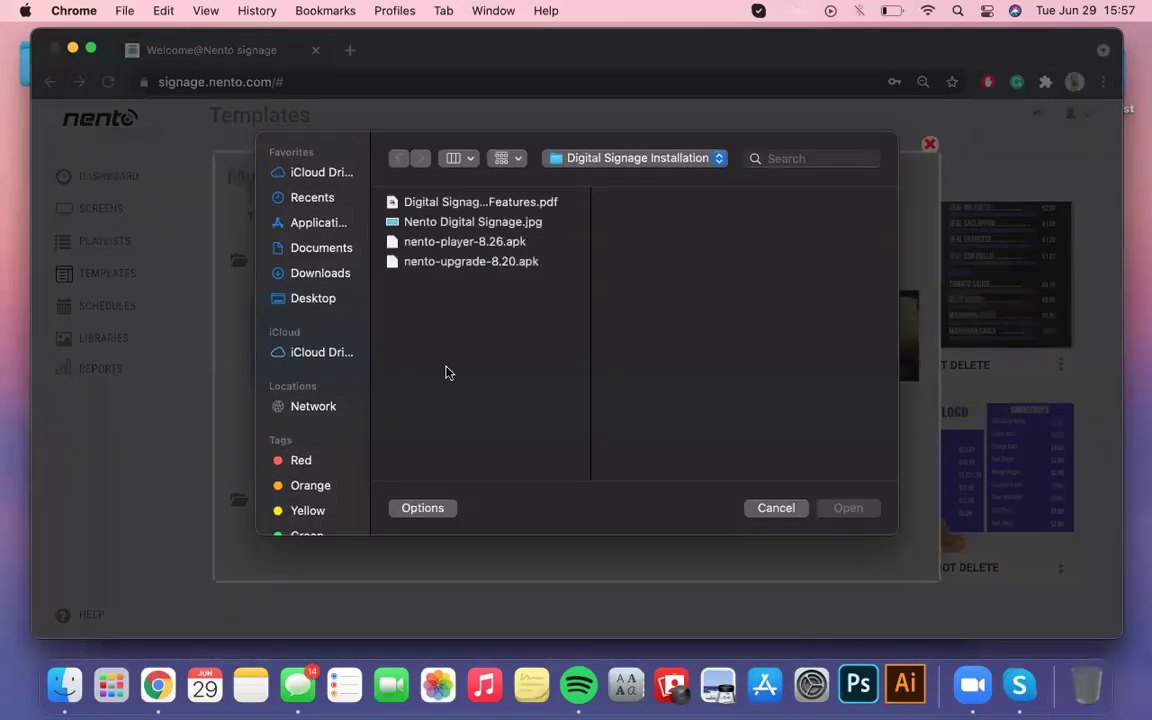
left_click(342, 276)
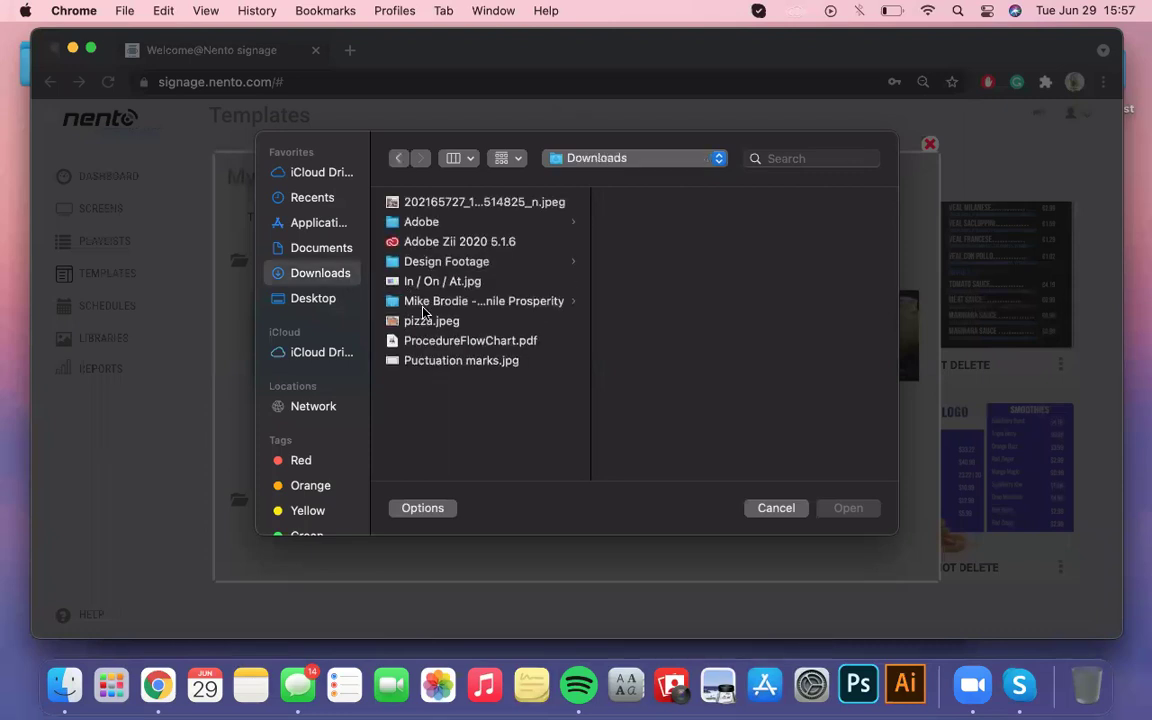
left_click(430, 320)
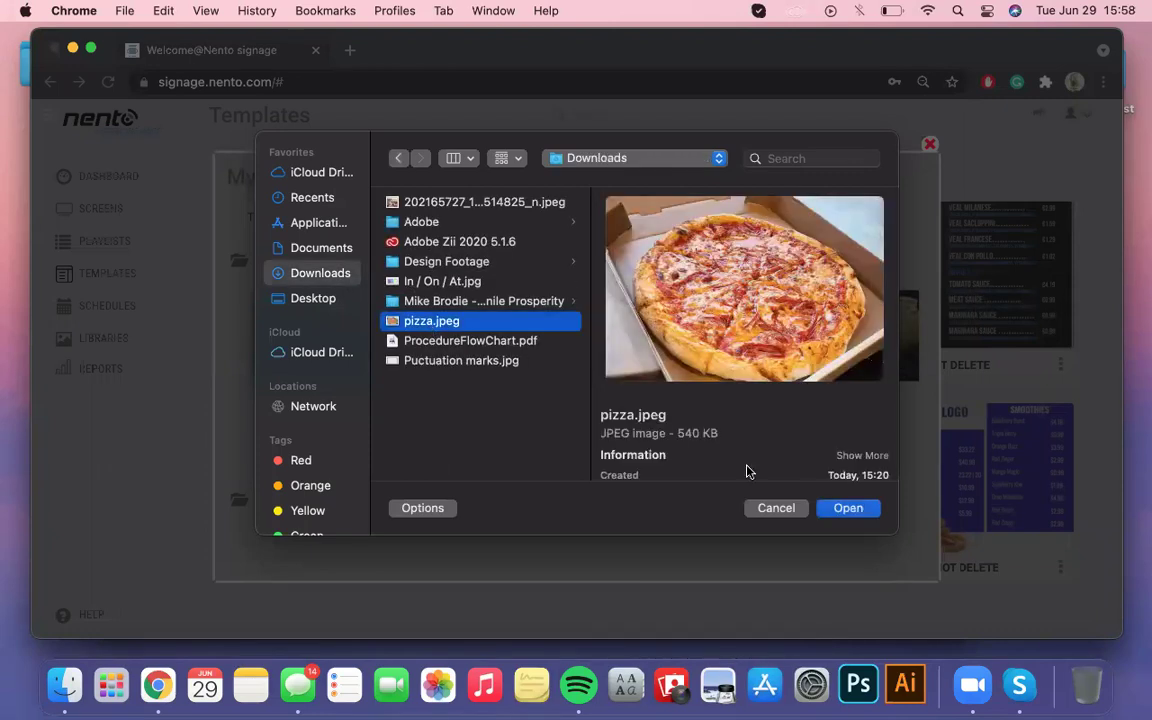
left_click(846, 508)
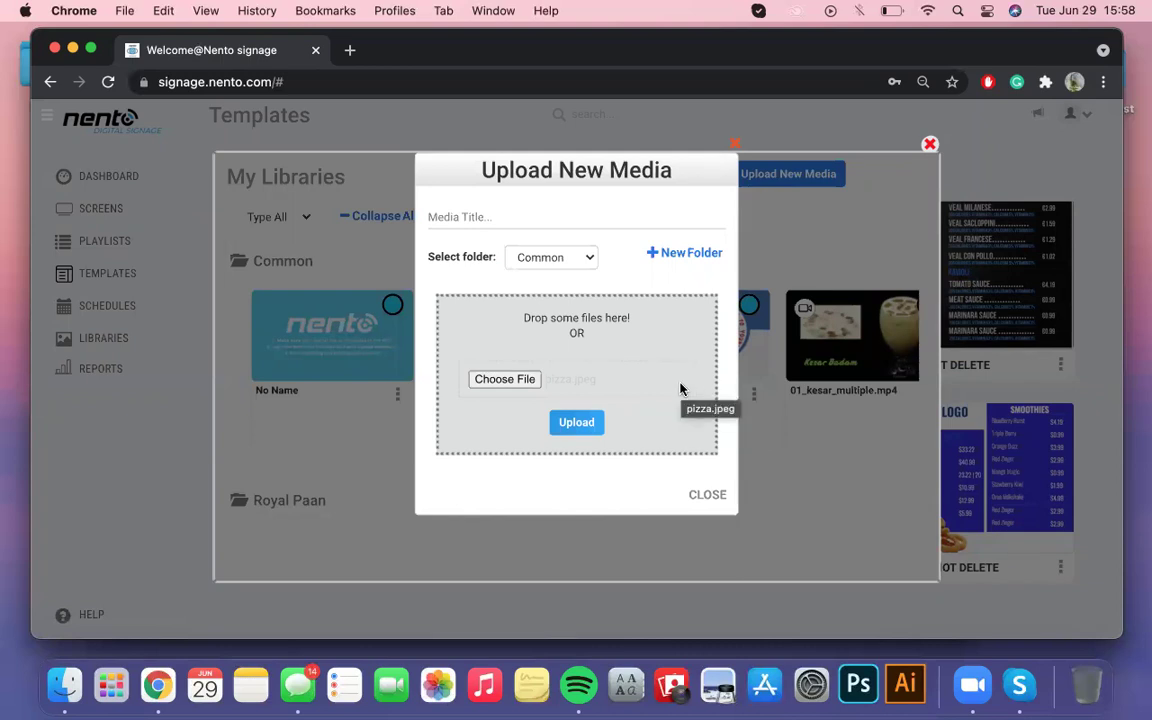
left_click(578, 427)
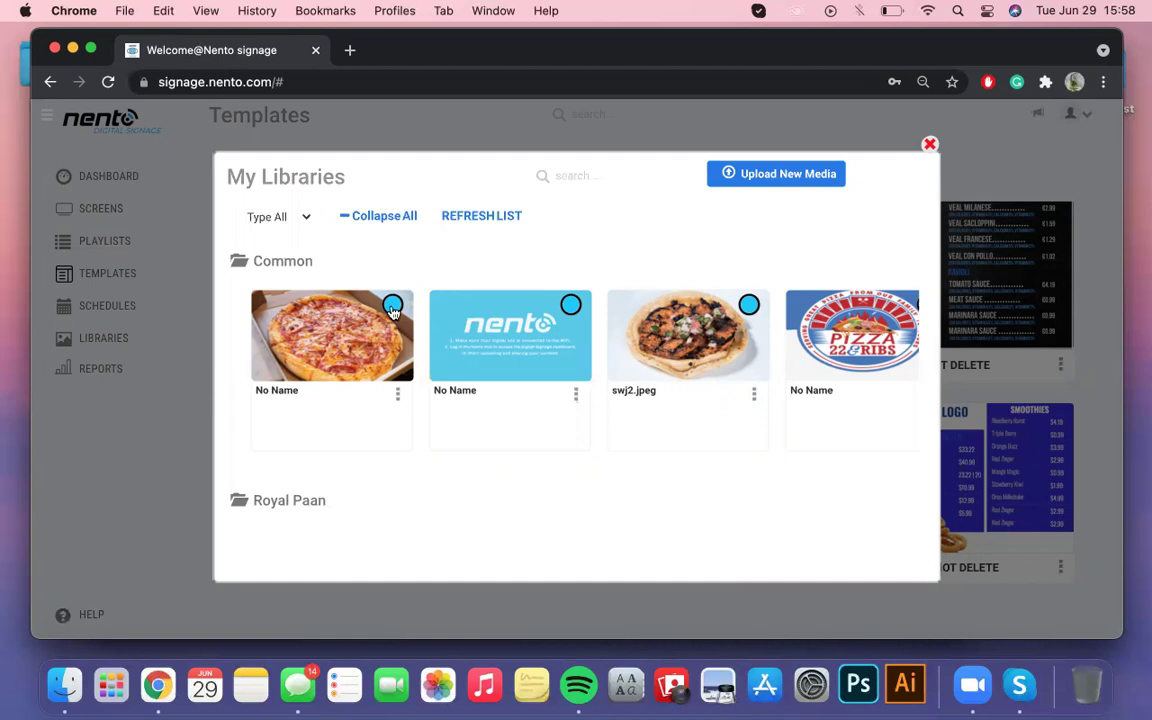
Step: Replace the slide's image with the uploaded pizza photo and save the template without publishing it
left_click(392, 306)
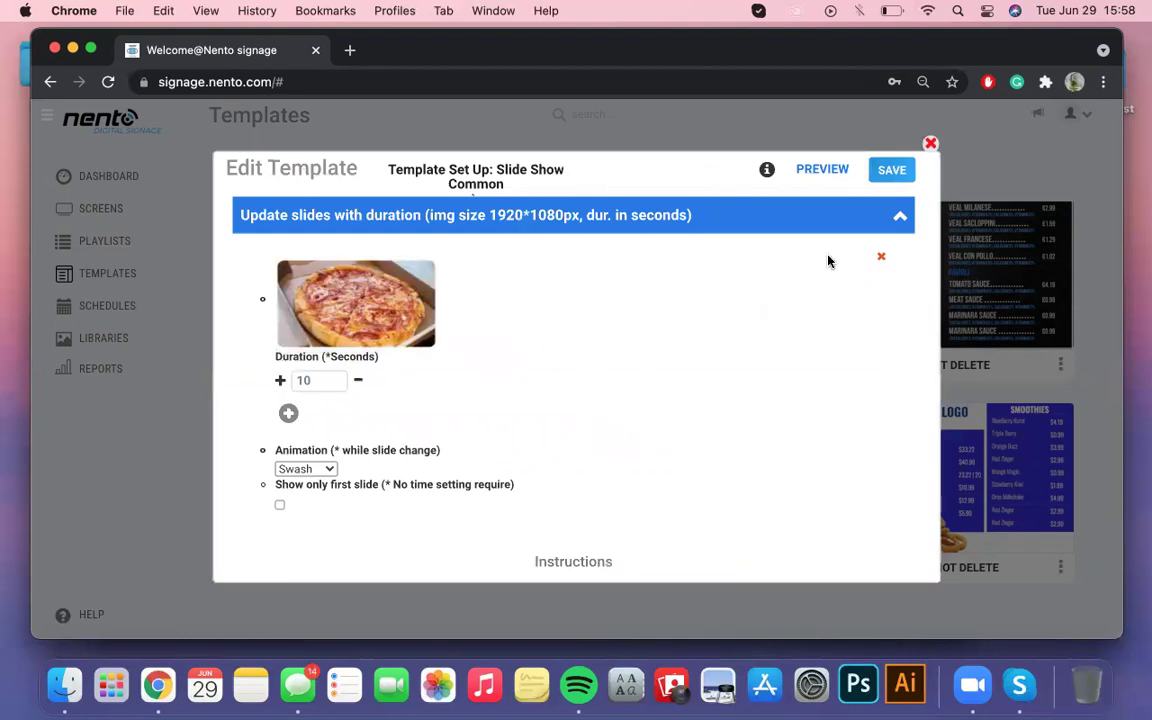
left_click(891, 171)
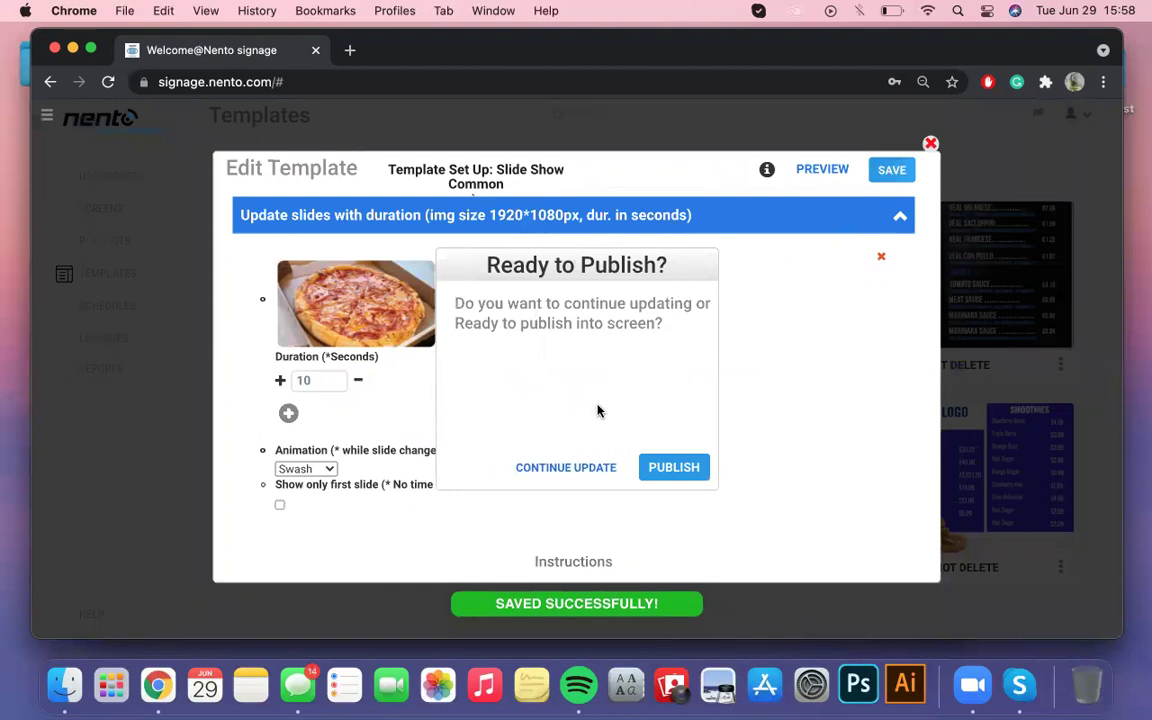
left_click(561, 467)
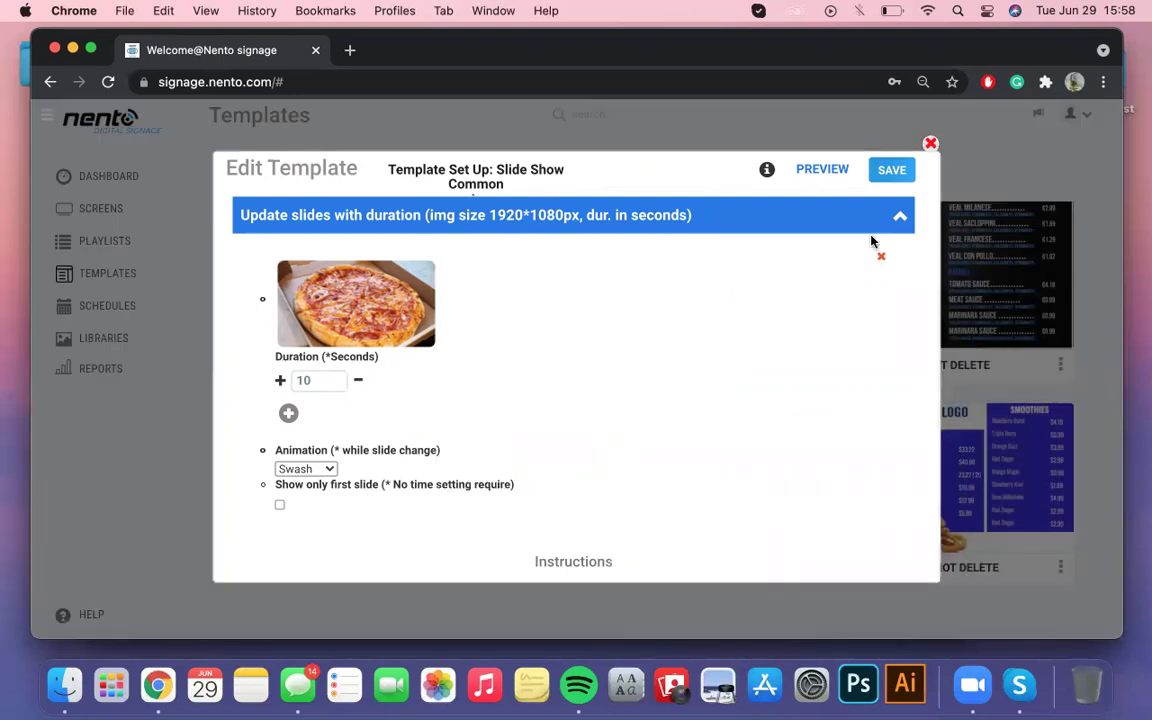
left_click(930, 144)
Step: Preview the template "Template Set Up: Slide Show Common" at full size and close the preview
left_click(488, 366)
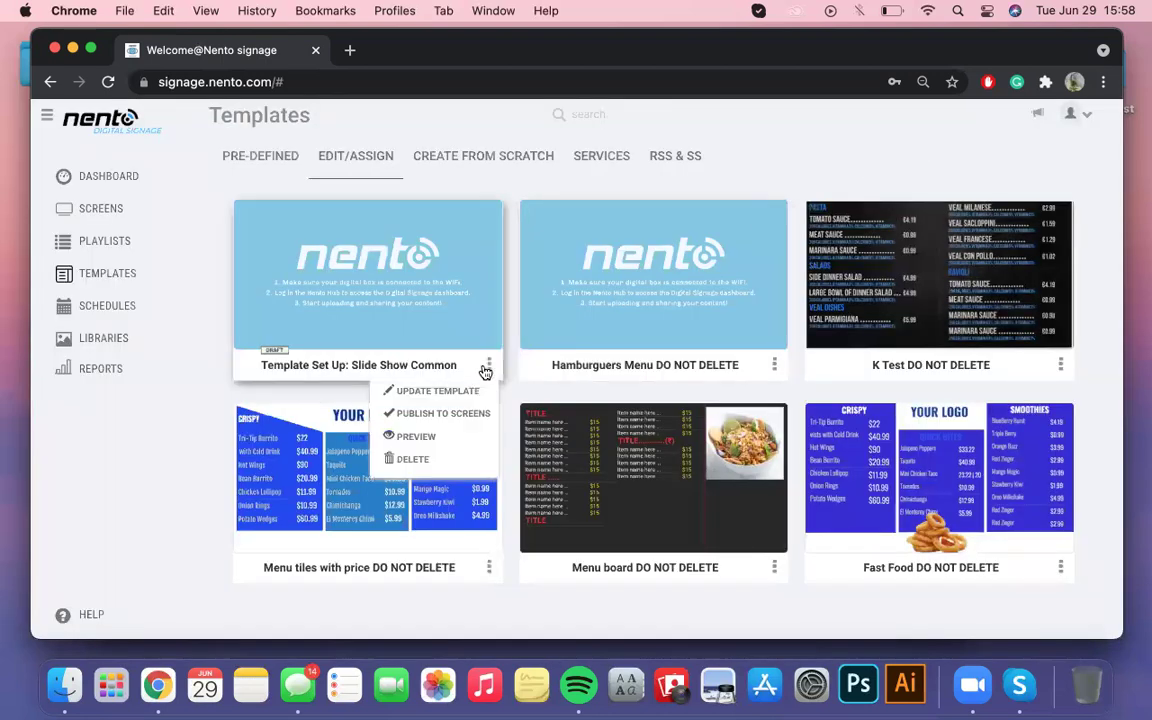
left_click(451, 437)
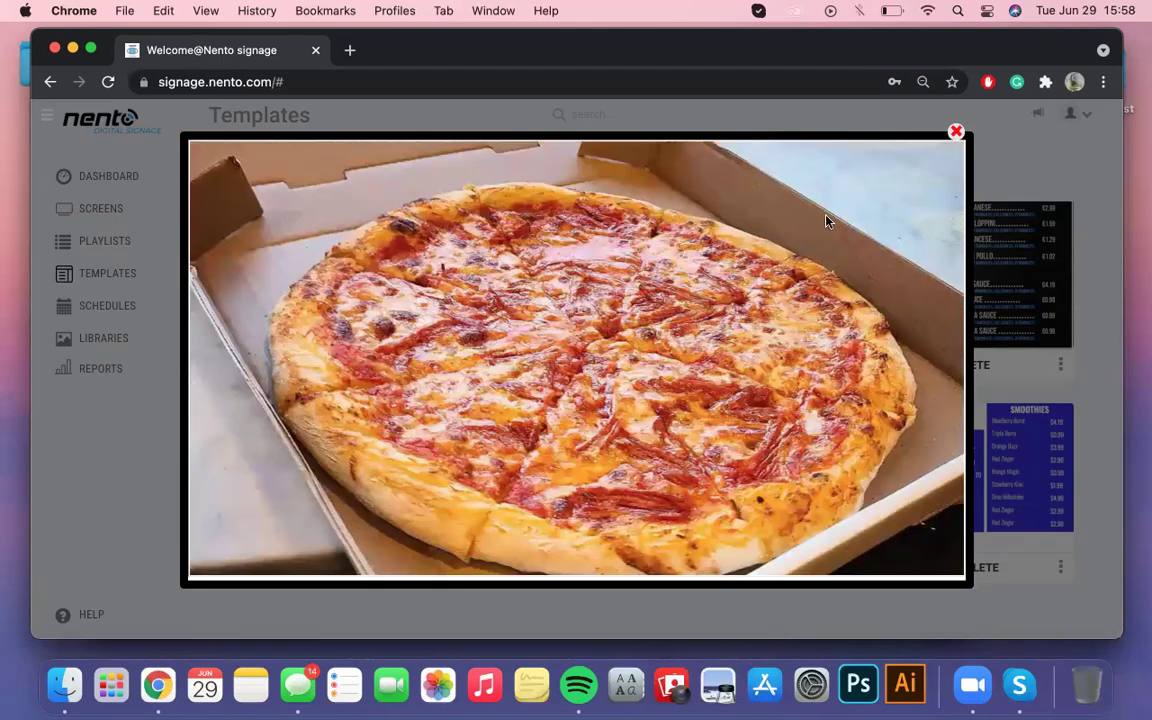
left_click(957, 132)
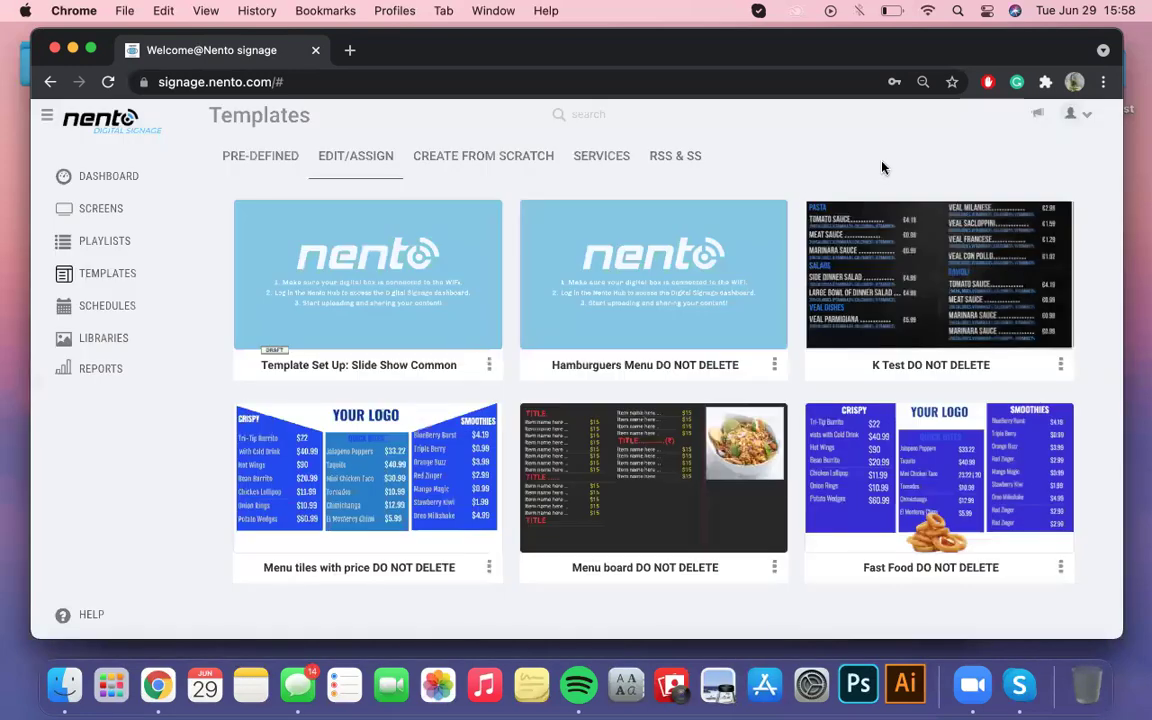
Step: Publish the template "Template Set Up: Slide Show Common" to Nento Screen 3
left_click(489, 365)
left_click(468, 412)
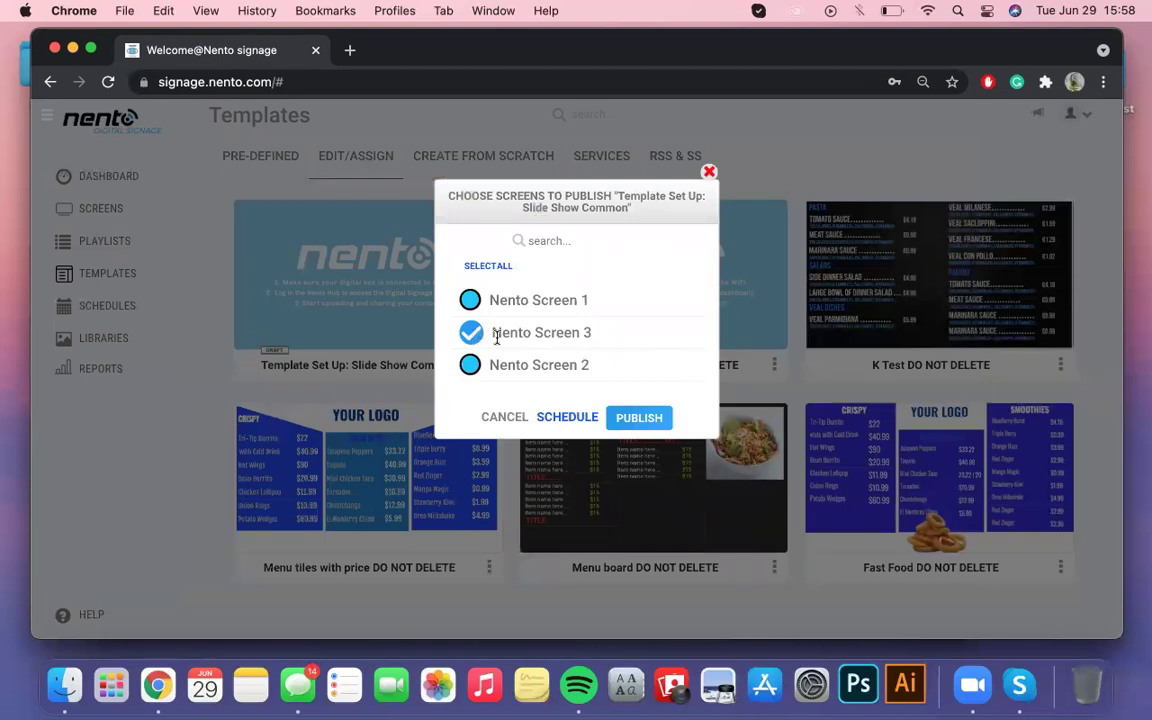
left_click(652, 419)
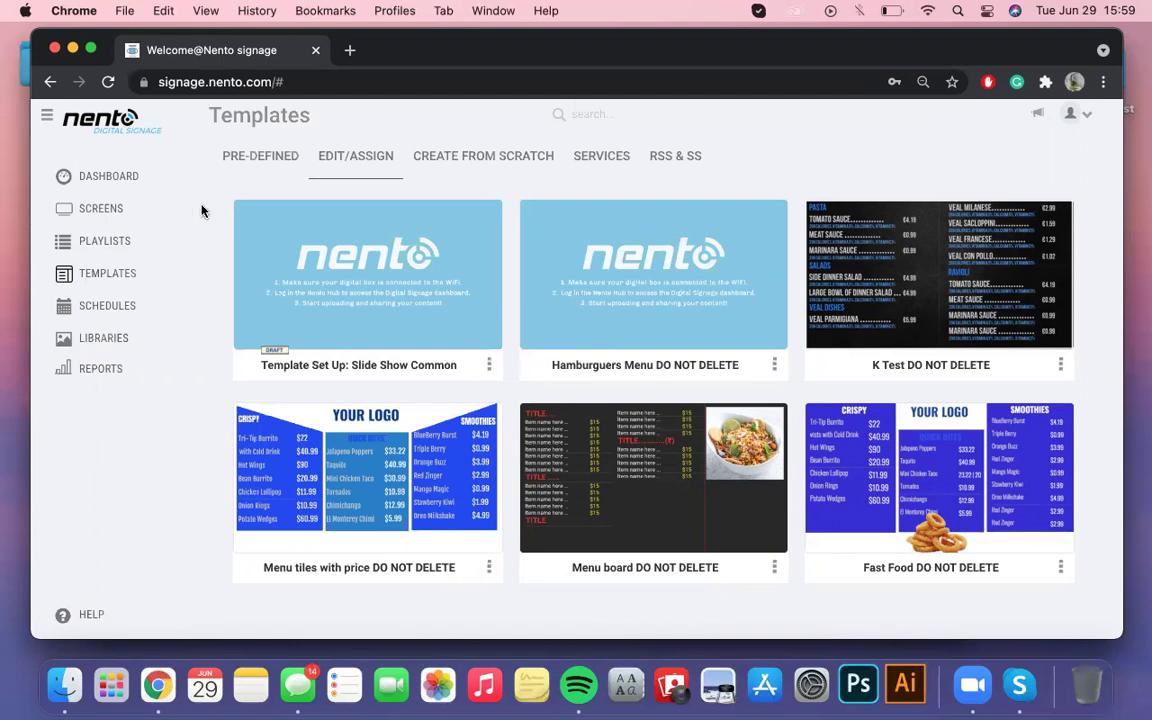
Step: Check the assigned content and live snapshot in Nento Screen 3's details on the dashboard
left_click(99, 176)
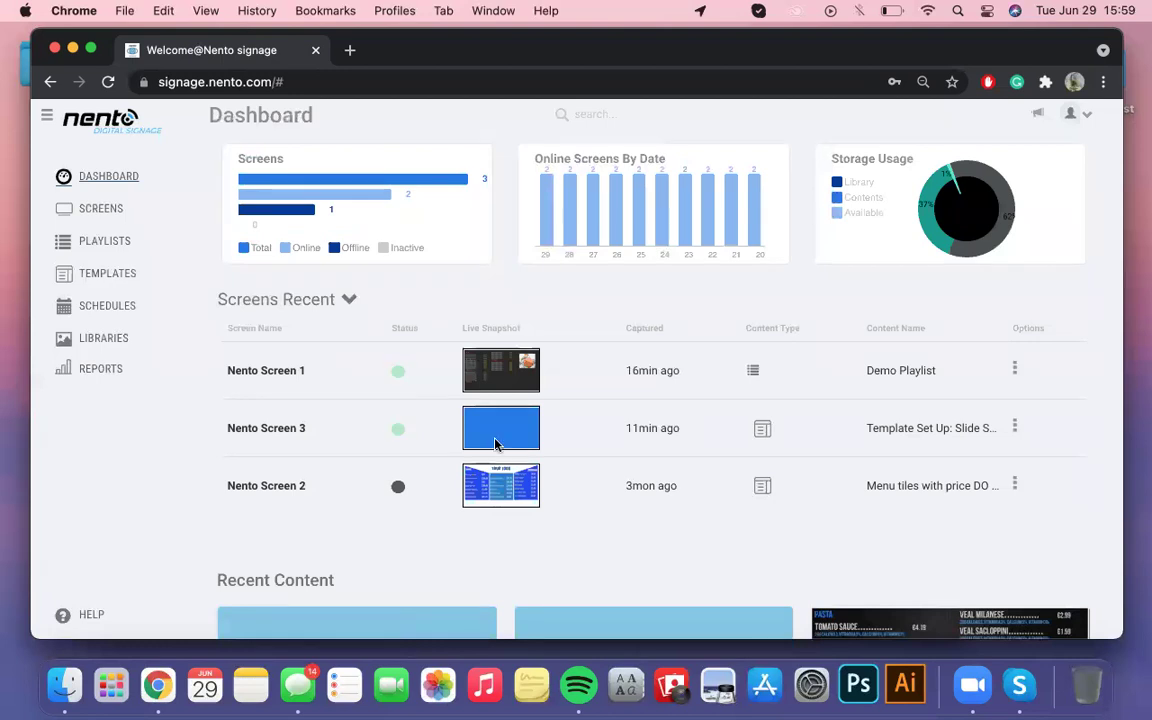
left_click(1014, 430)
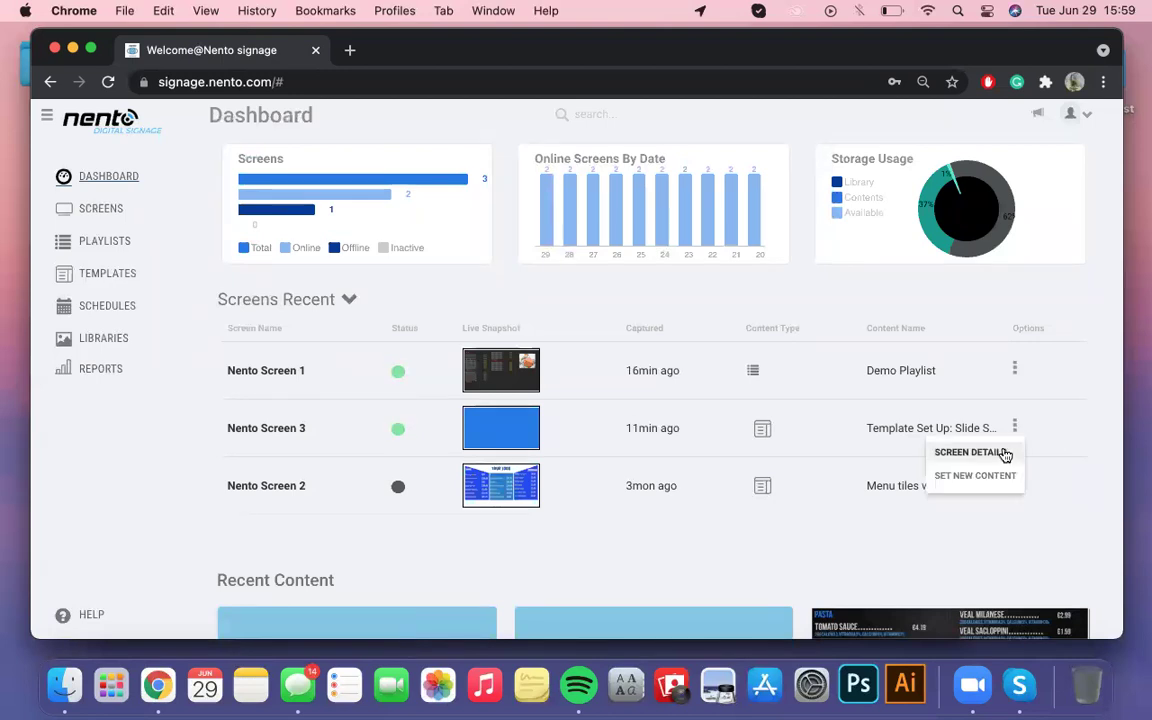
left_click(980, 452)
scroll(1003, 454, "down", 2)
scroll(1003, 454, "down", 2)
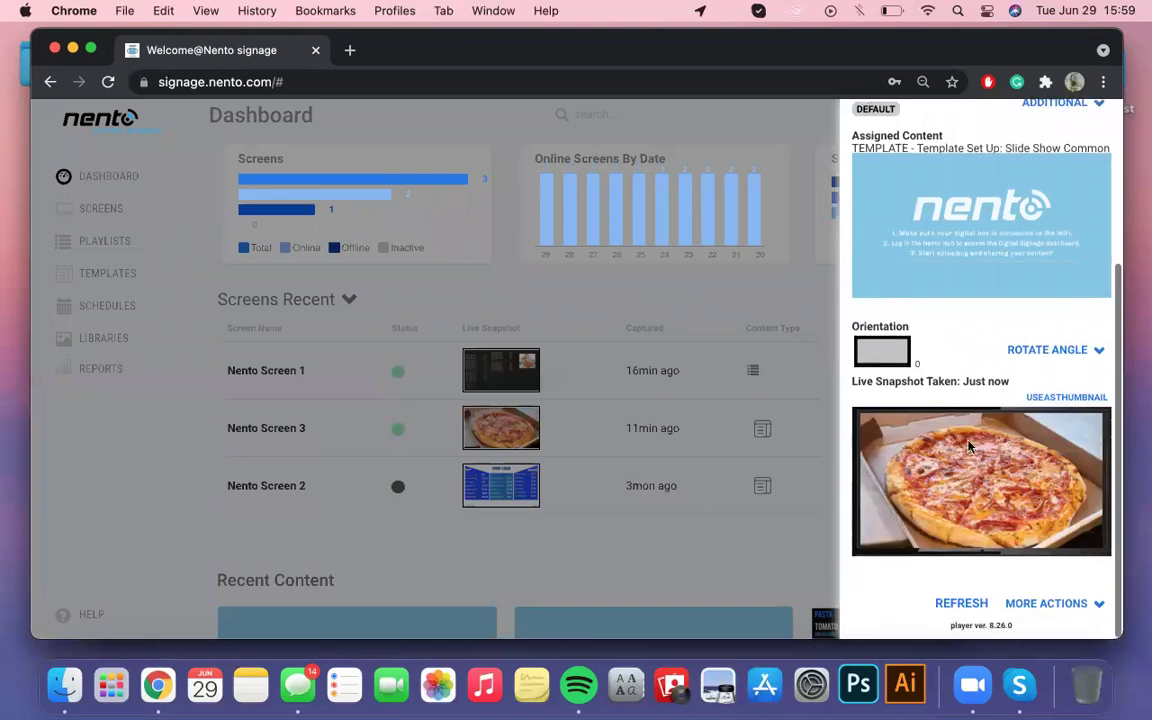
left_click(655, 446)
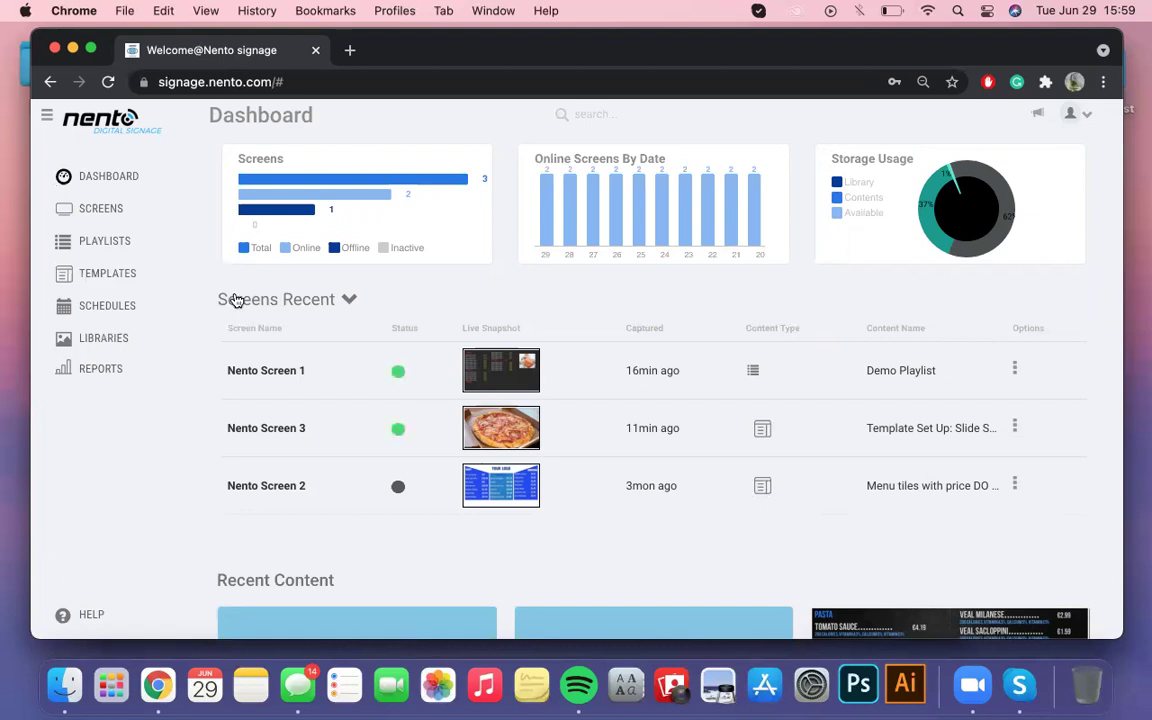
Step: Open the pre-defined restaurant template "Menu with Description and Promo" for updating
left_click(141, 278)
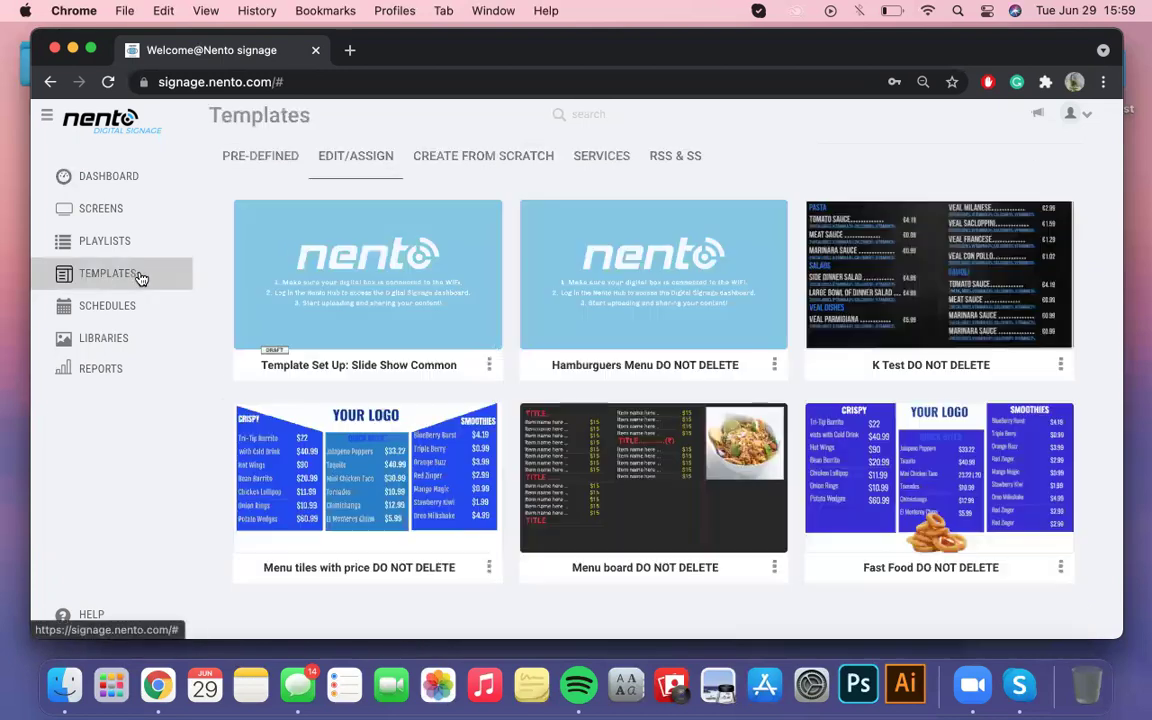
left_click(246, 158)
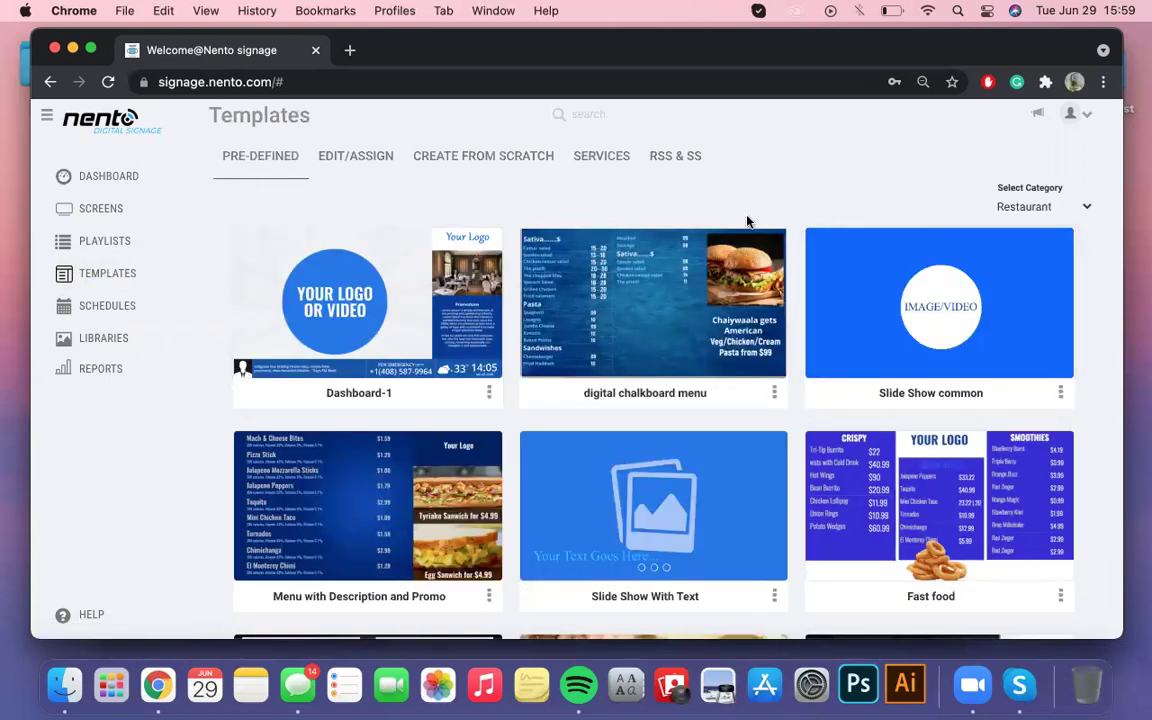
left_click(489, 392)
scroll(470, 430, "down", 1)
left_click(490, 552)
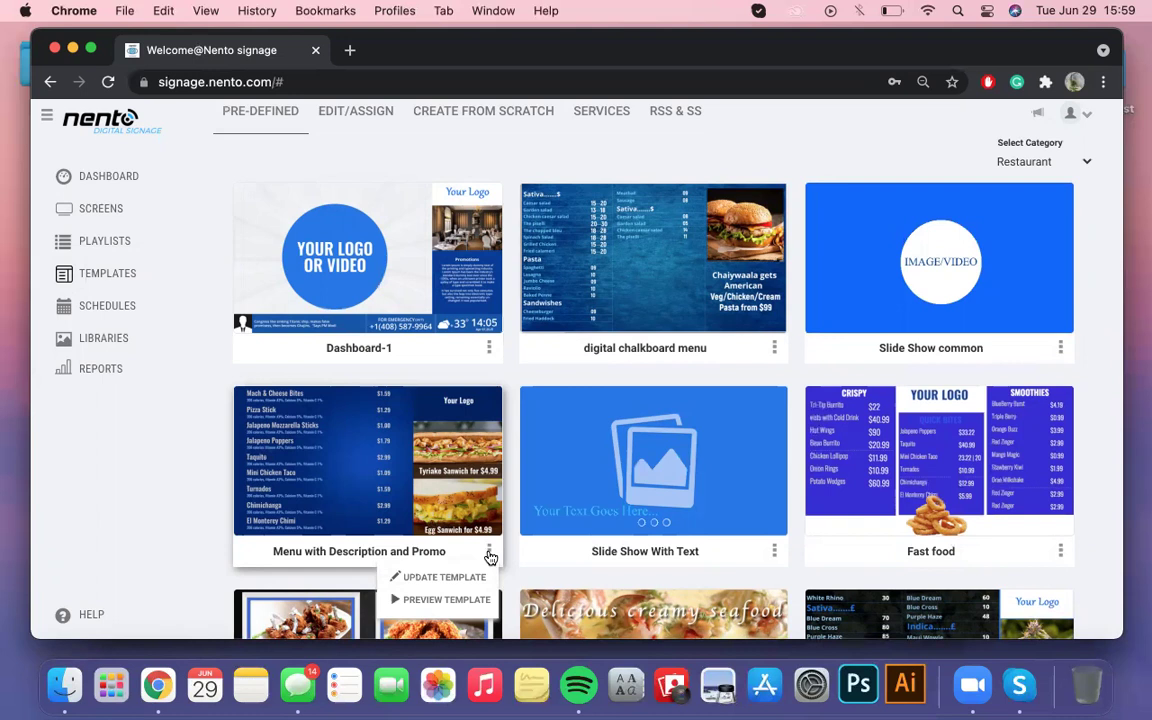
left_click(481, 577)
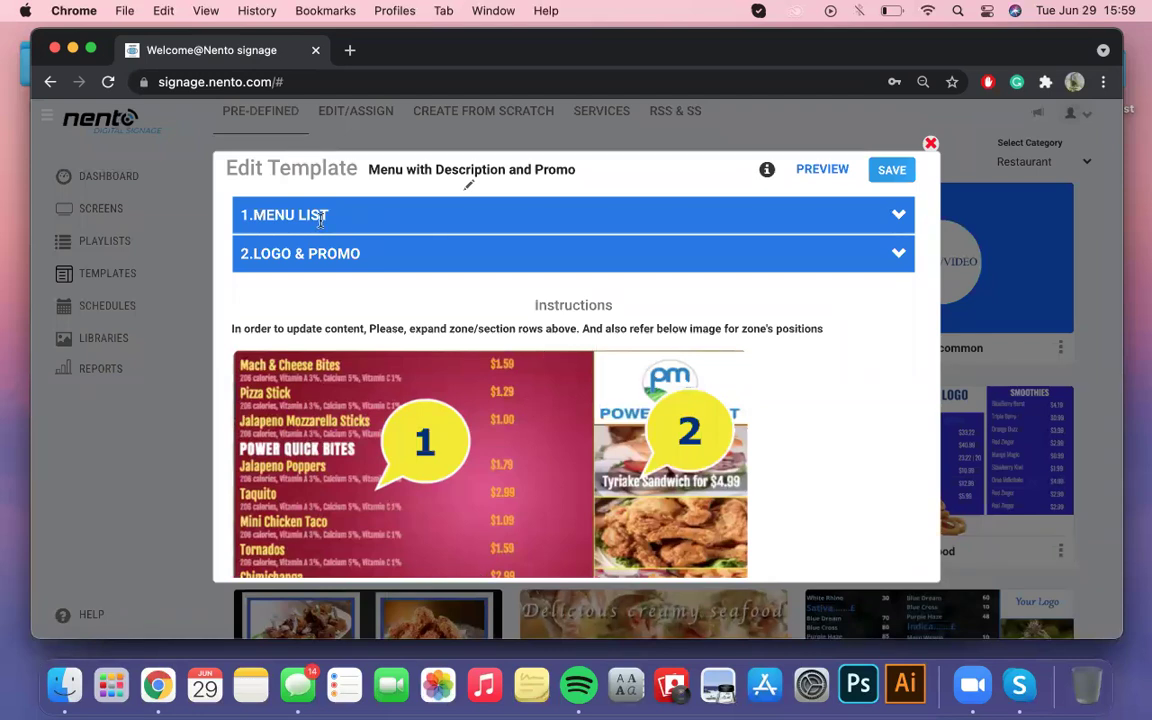
Step: Expand the template's menu list section and change the main title to "Pizza"
left_click(501, 226)
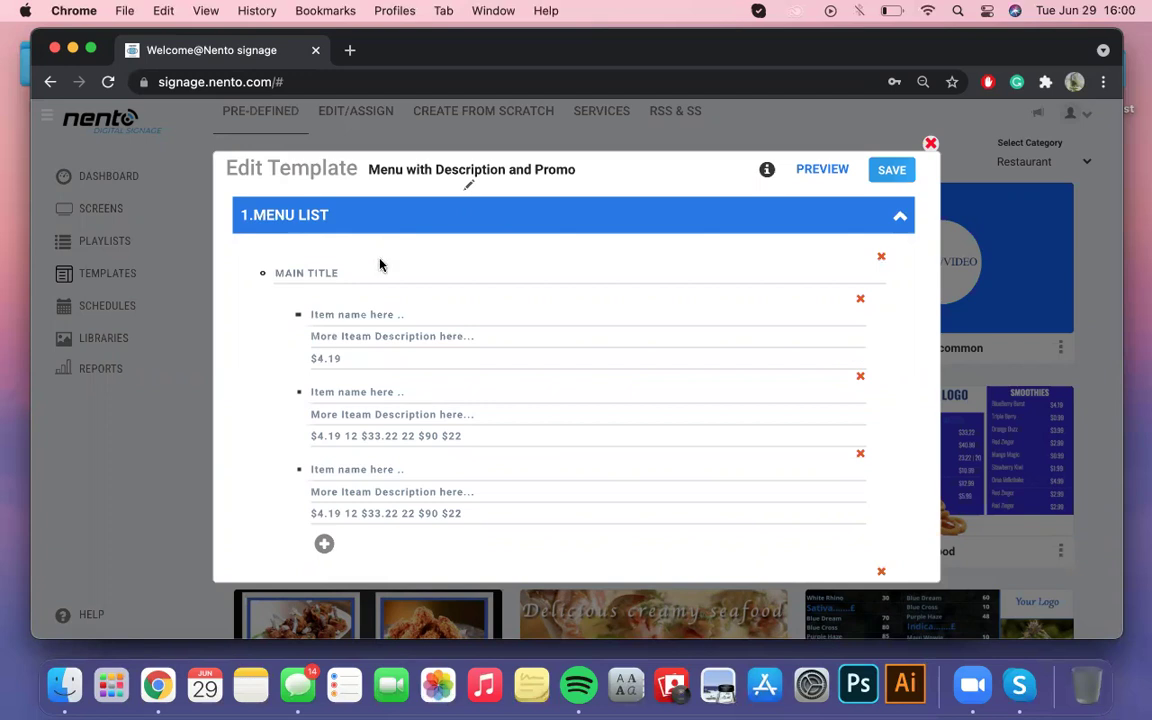
left_click_drag(370, 270, 268, 274)
type("Pizza")
Step: Add an extra menu item at the end of the Title 4 group and remove it again
scroll(451, 401, "down", 10)
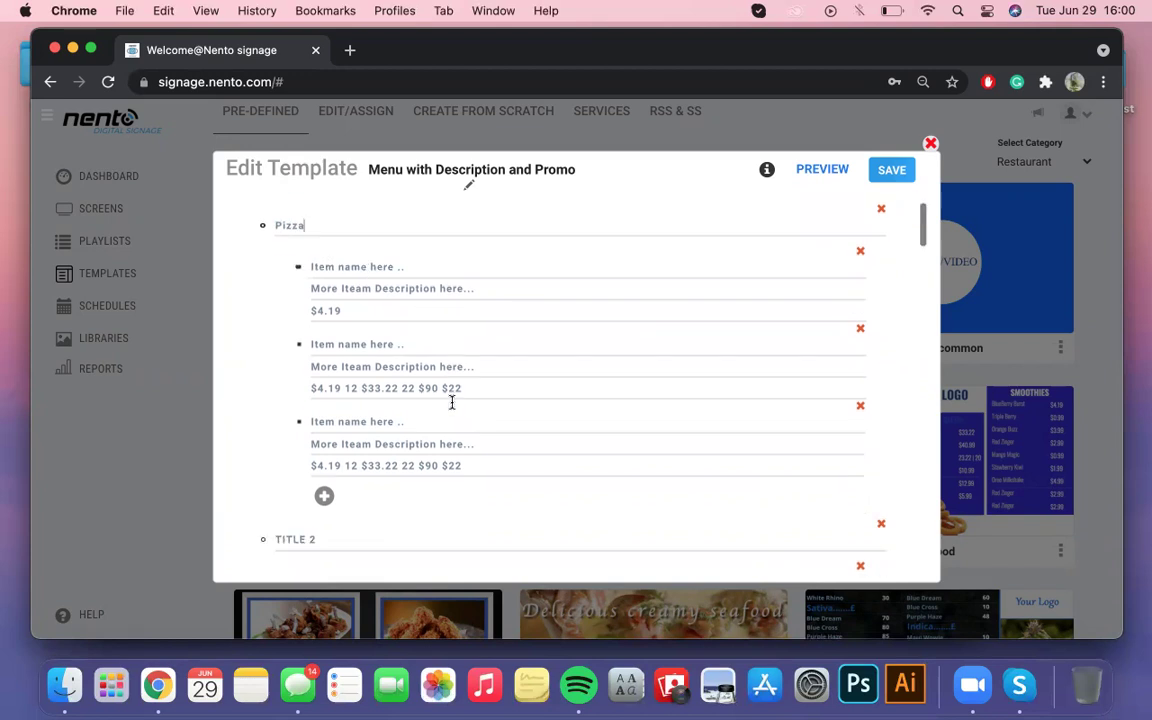
scroll(451, 401, "down", 2)
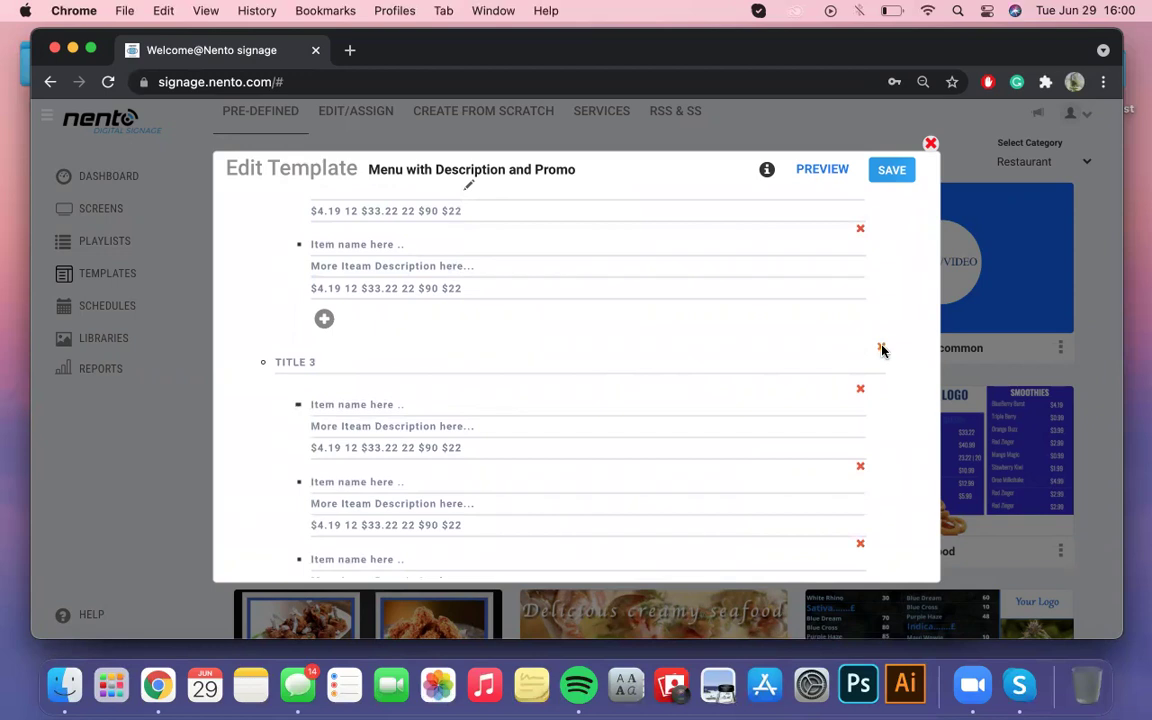
scroll(880, 350, "down", 10)
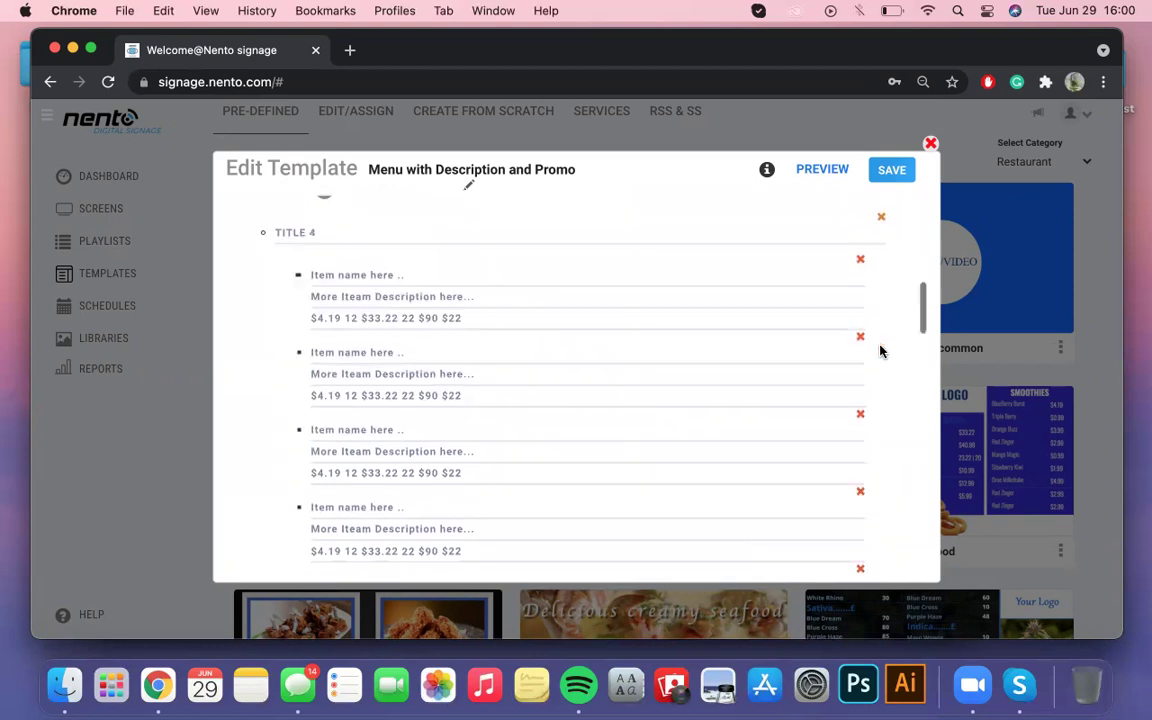
scroll(850, 365, "down", 5)
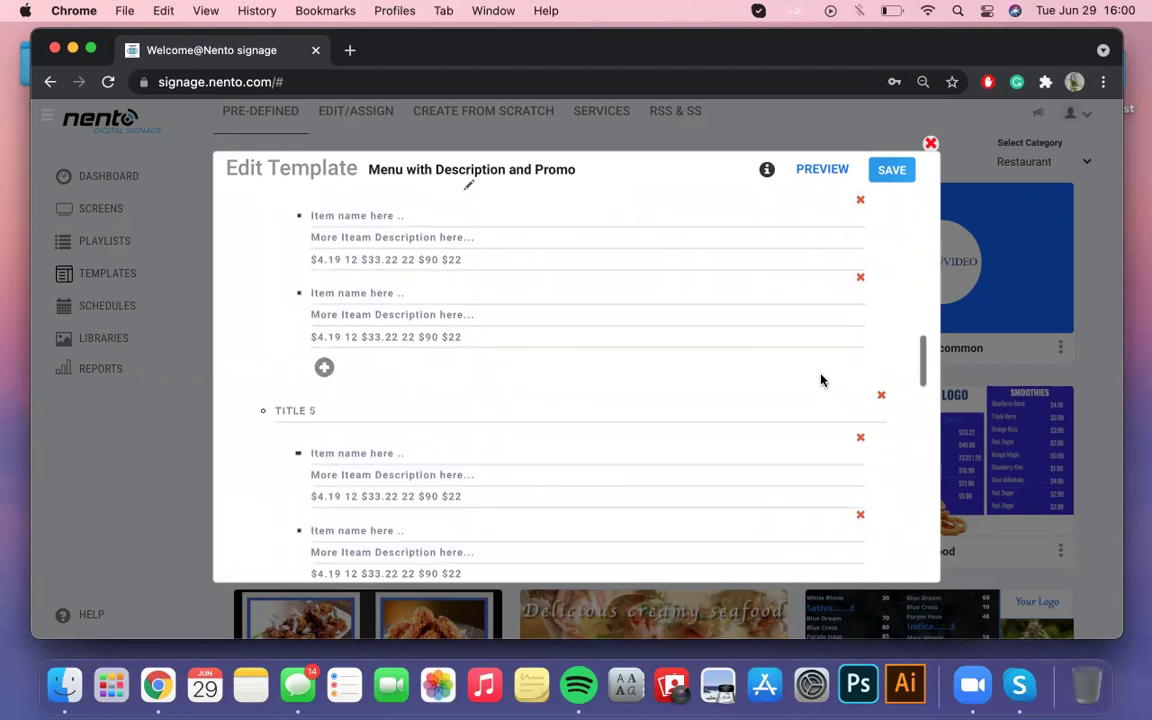
left_click(323, 367)
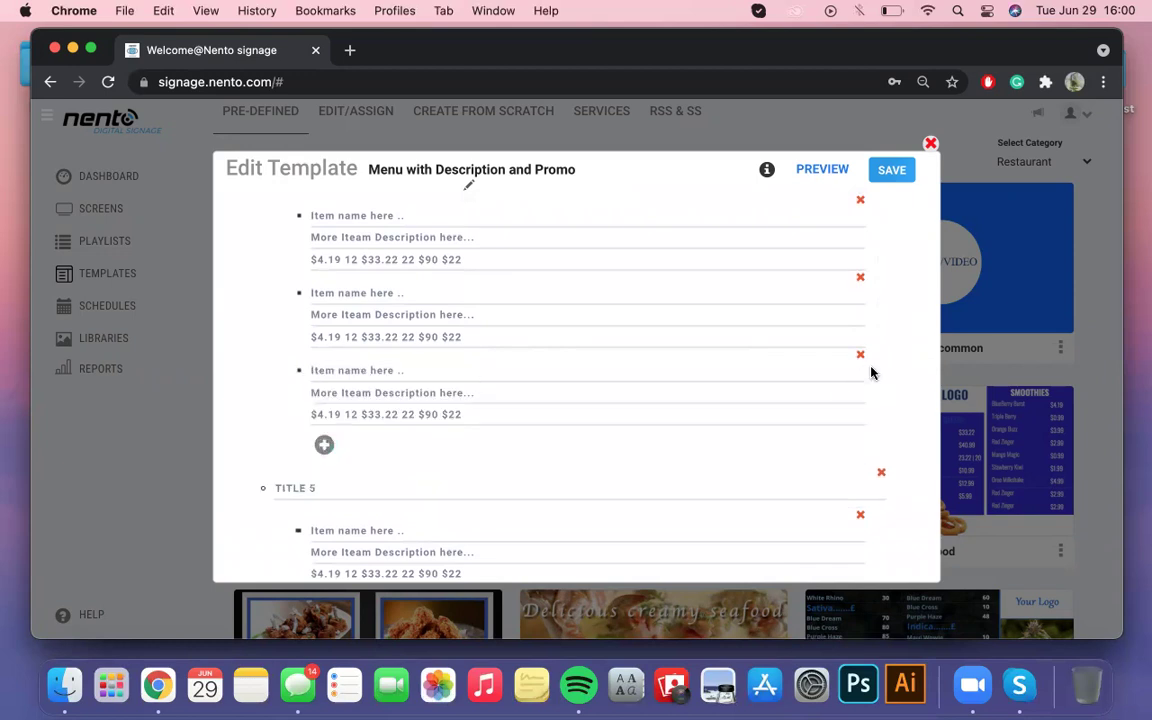
left_click(860, 358)
Step: Set the menu category font color to red in the menu list's style settings
scroll(858, 356, "down", 10)
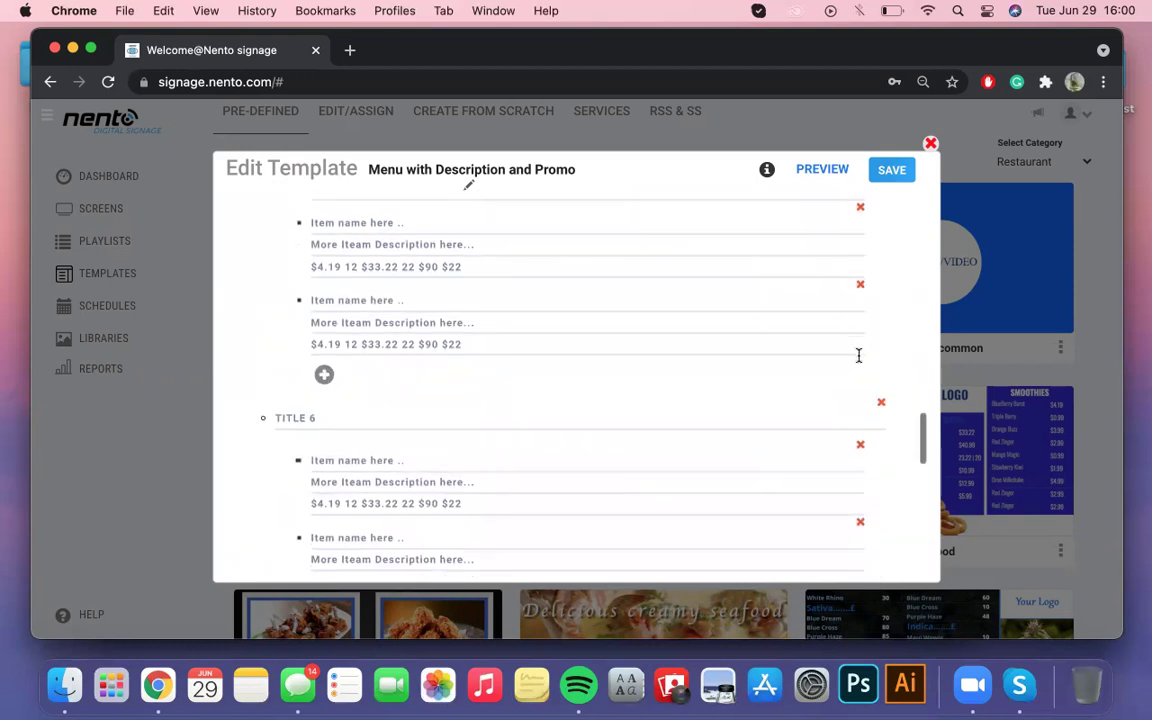
scroll(860, 358, "down", 1)
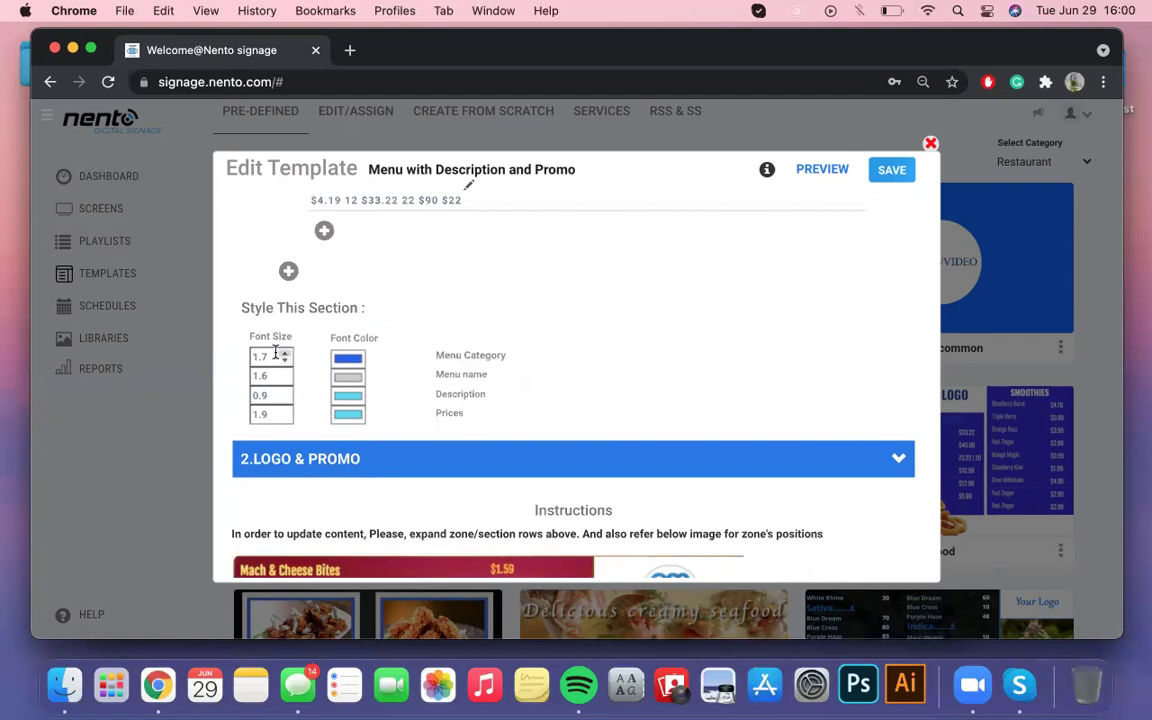
left_click(348, 358)
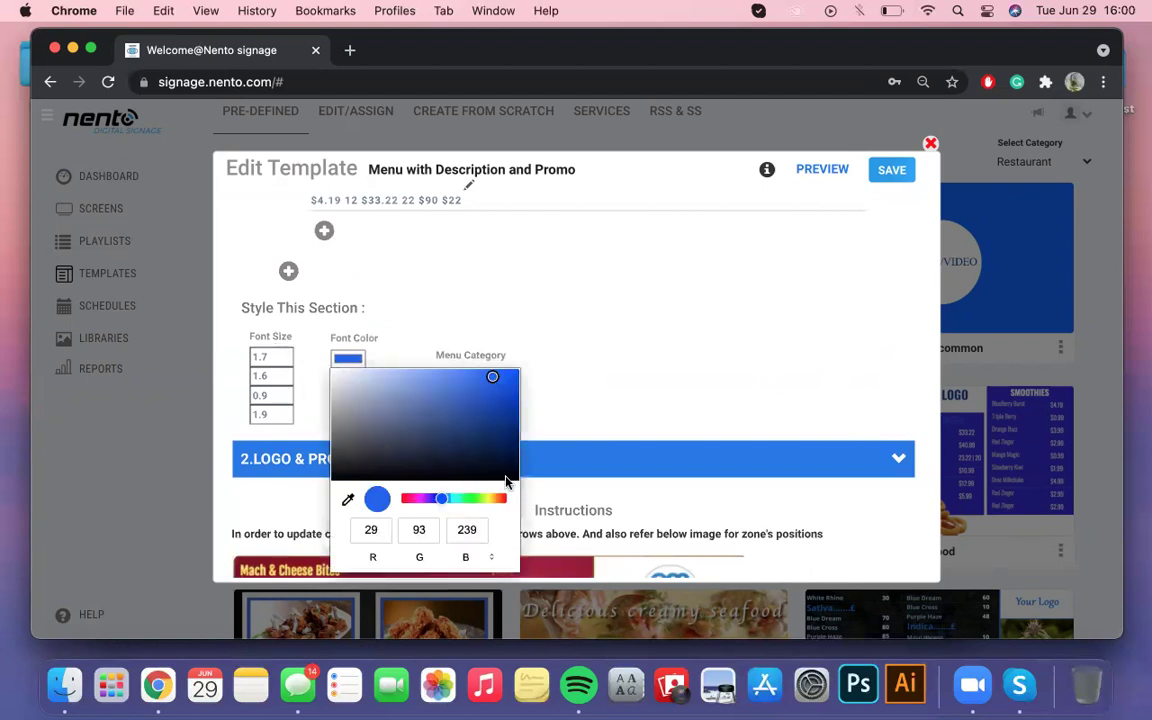
left_click(501, 499)
left_click_drag(501, 499, 506, 497)
left_click(574, 412)
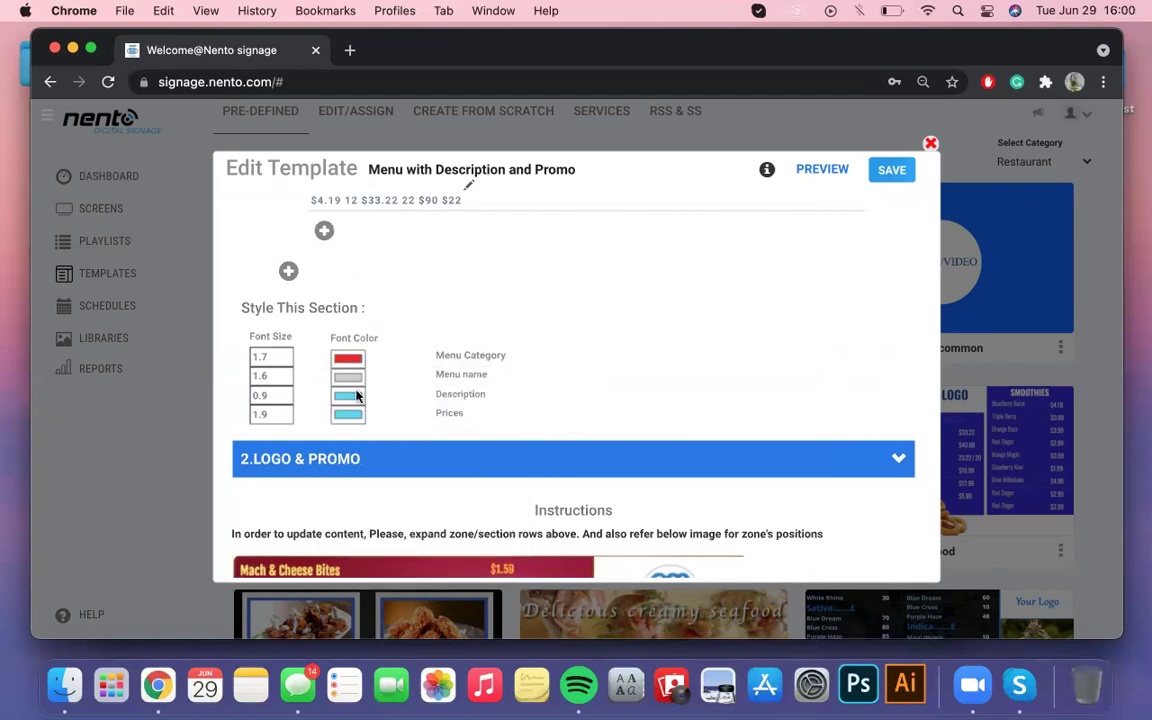
Step: Set the description font color to orange in the menu list's style settings
left_click(349, 396)
left_click_drag(494, 536, 496, 536)
left_click(486, 445)
left_click(565, 383)
left_click(338, 399)
left_click(489, 411)
left_click(522, 386)
Step: Set the prices font color to yellow-orange in the menu list's style settings
left_click(350, 414)
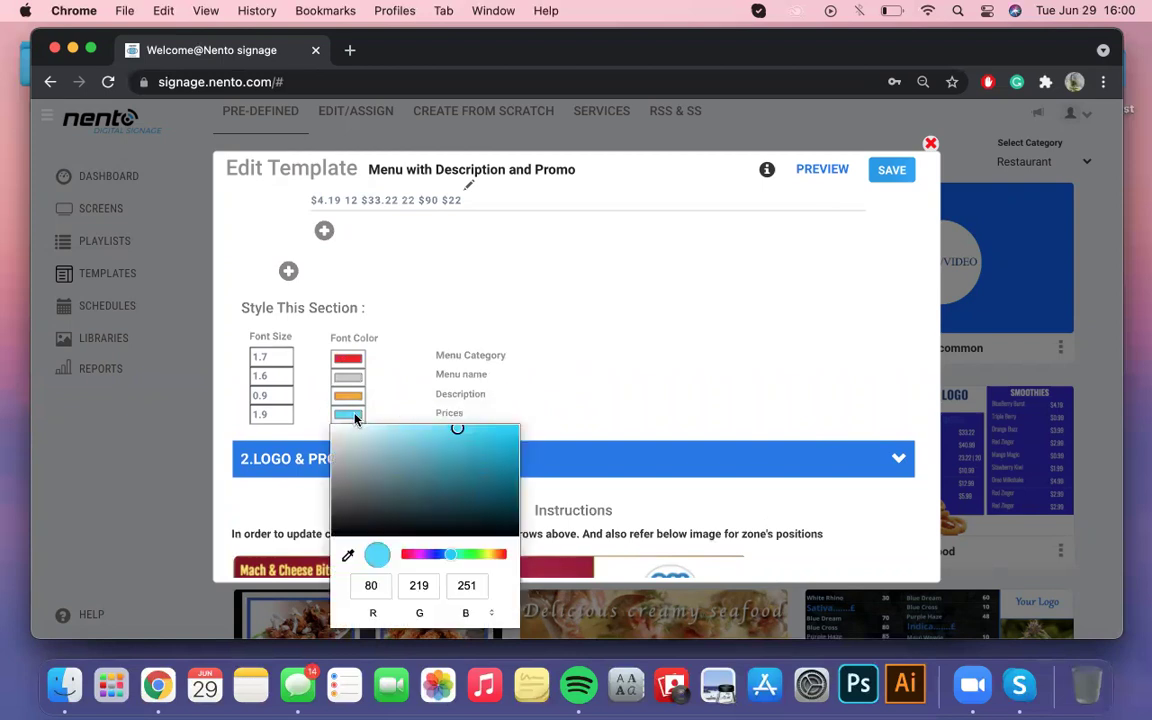
left_click(495, 555)
left_click(632, 430)
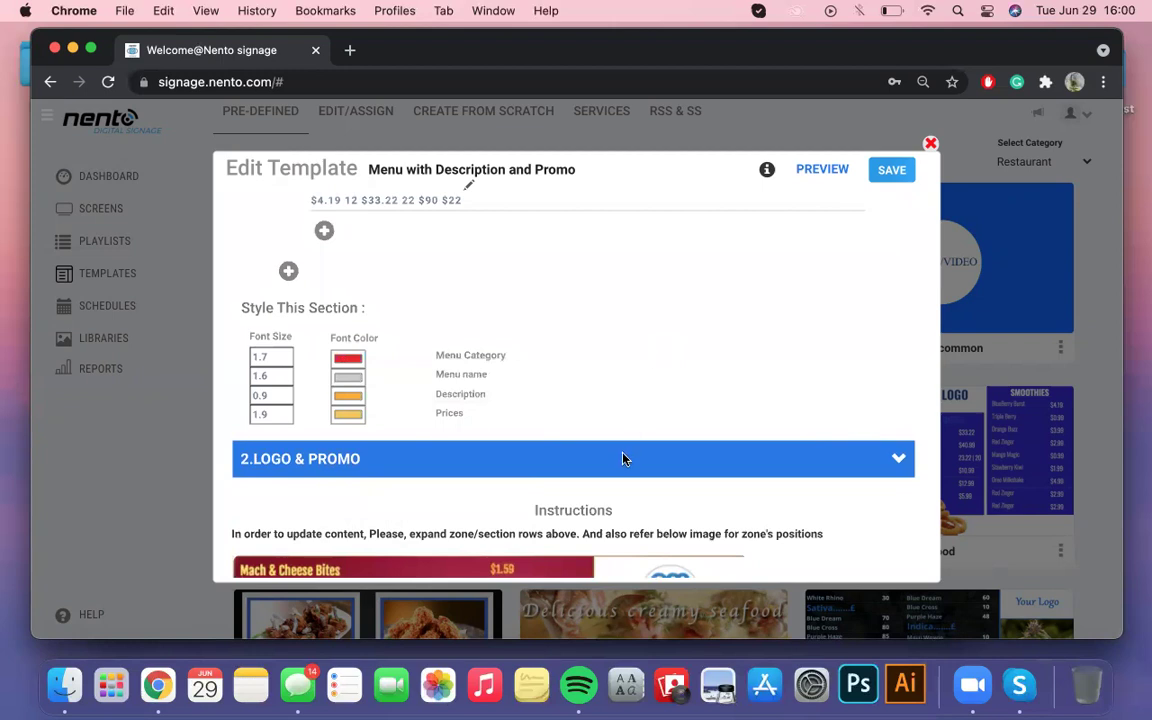
Step: Expand the Logo & Promo section and review its promo images, logo and template background settings
left_click(622, 459)
scroll(621, 459, "down", 3)
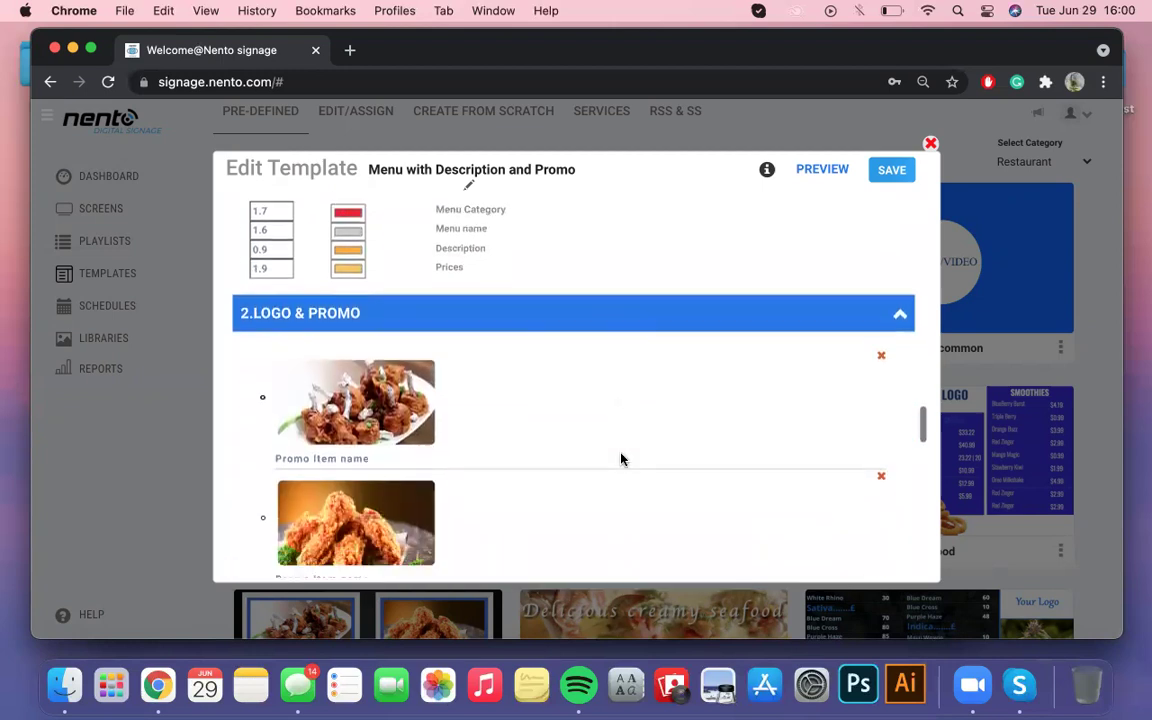
scroll(621, 459, "down", 2)
scroll(621, 459, "down", 1)
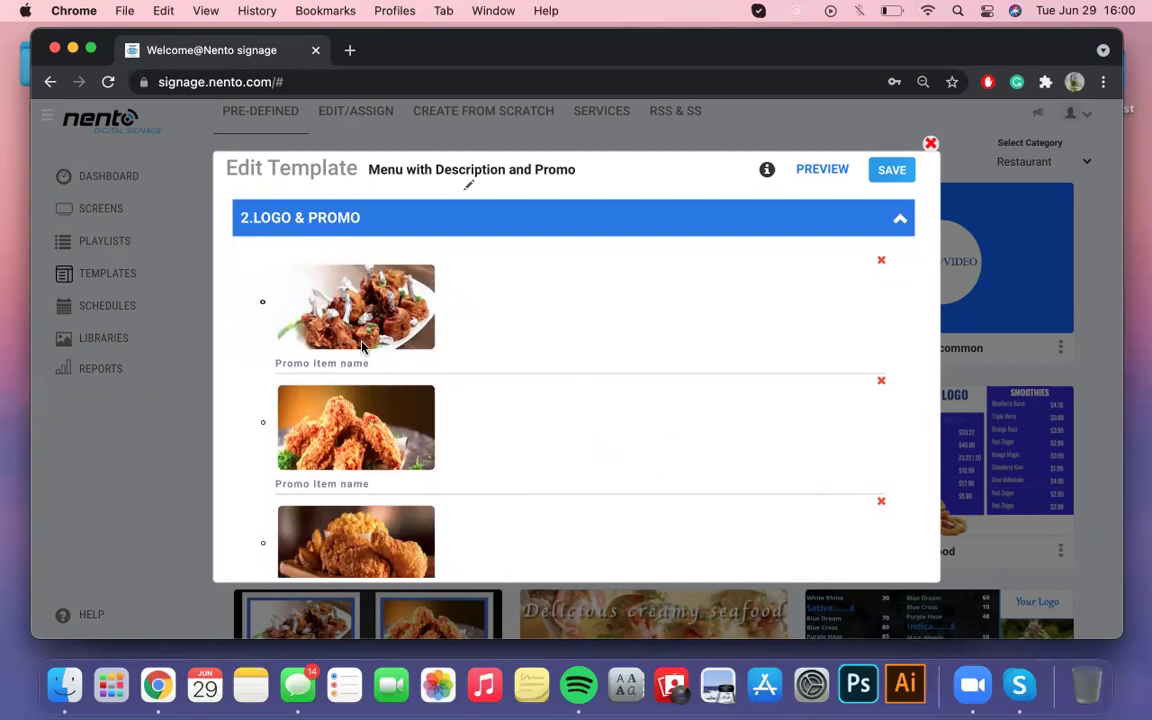
scroll(569, 484, "down", 1)
scroll(571, 487, "down", 5)
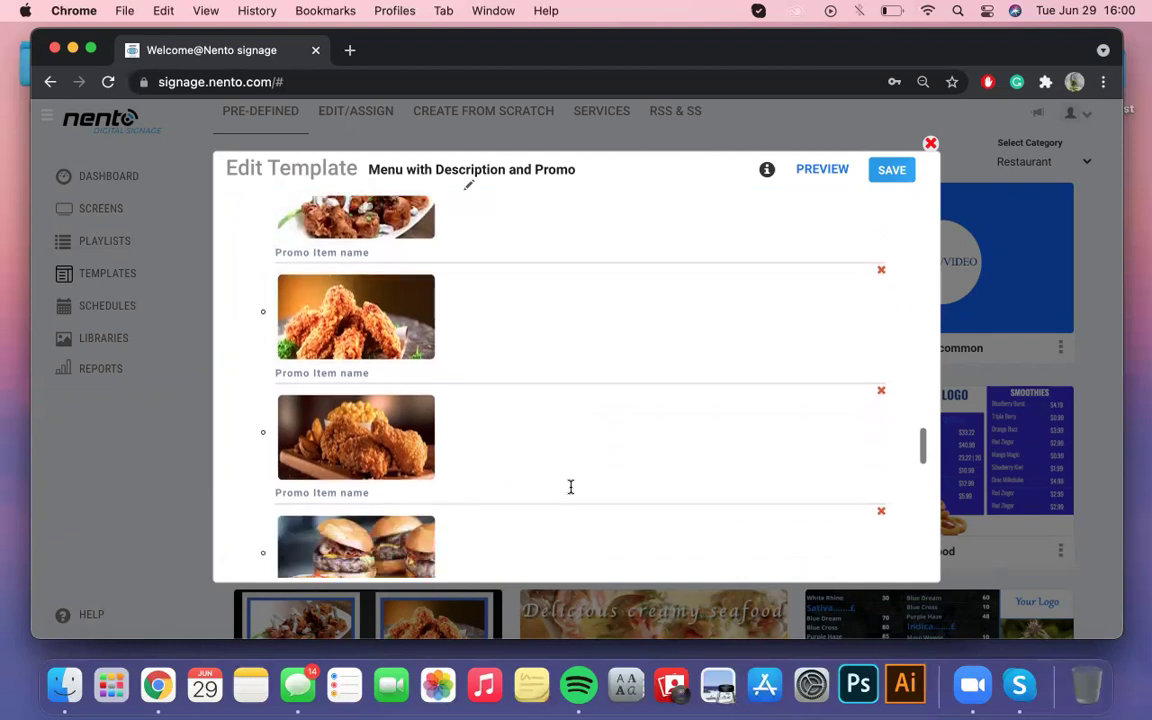
scroll(574, 466, "down", 7)
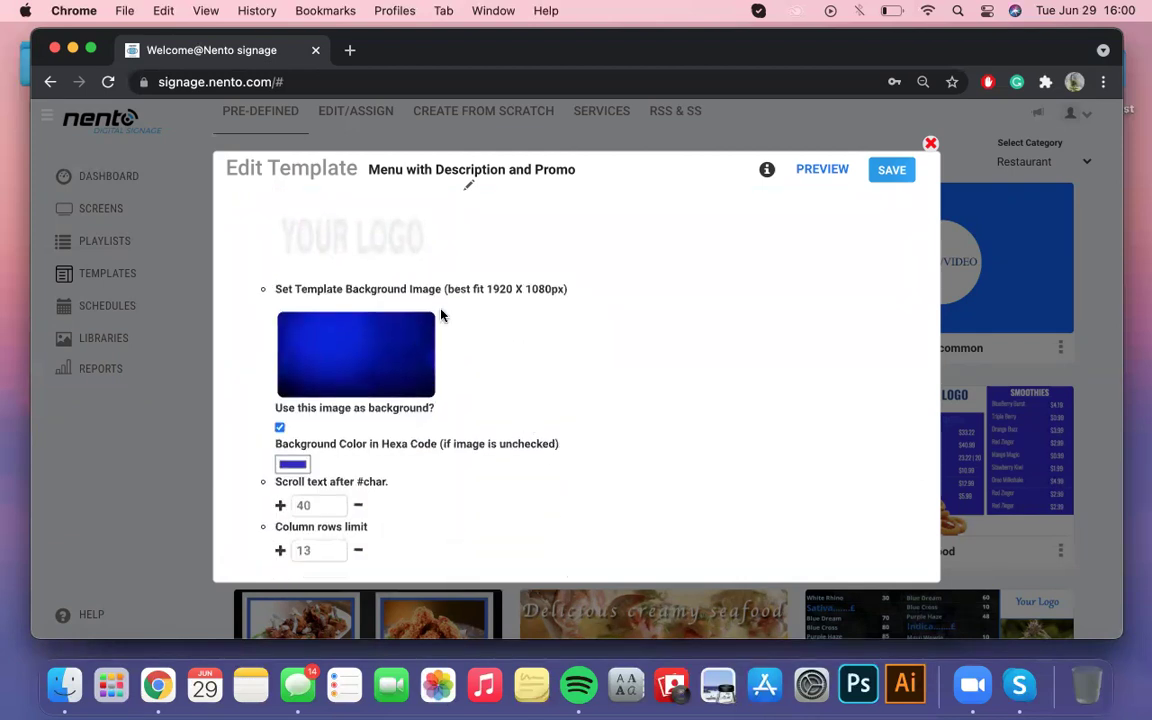
Step: Replace the template's background image with a near-white background color, RGB 245, 245, 245, leaving the image option unchecked
mouse_move(380, 257)
left_click(293, 465)
left_click_drag(297, 275, 257, 238)
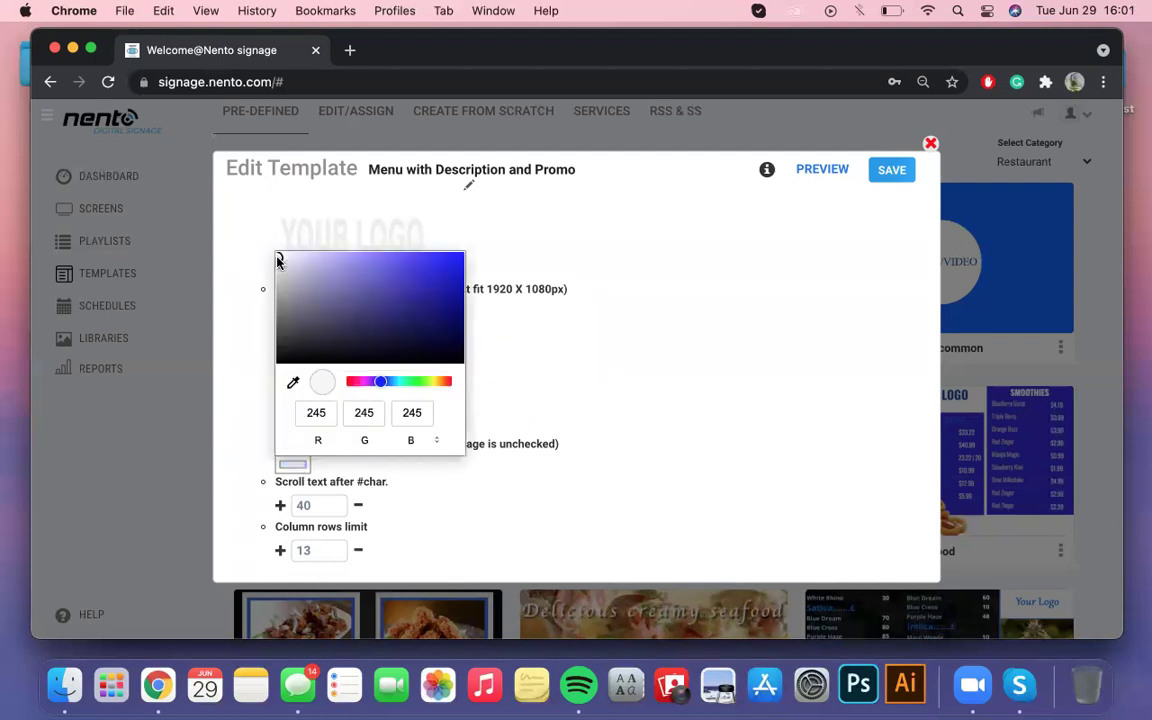
left_click(588, 368)
scroll(588, 368, "down", 4)
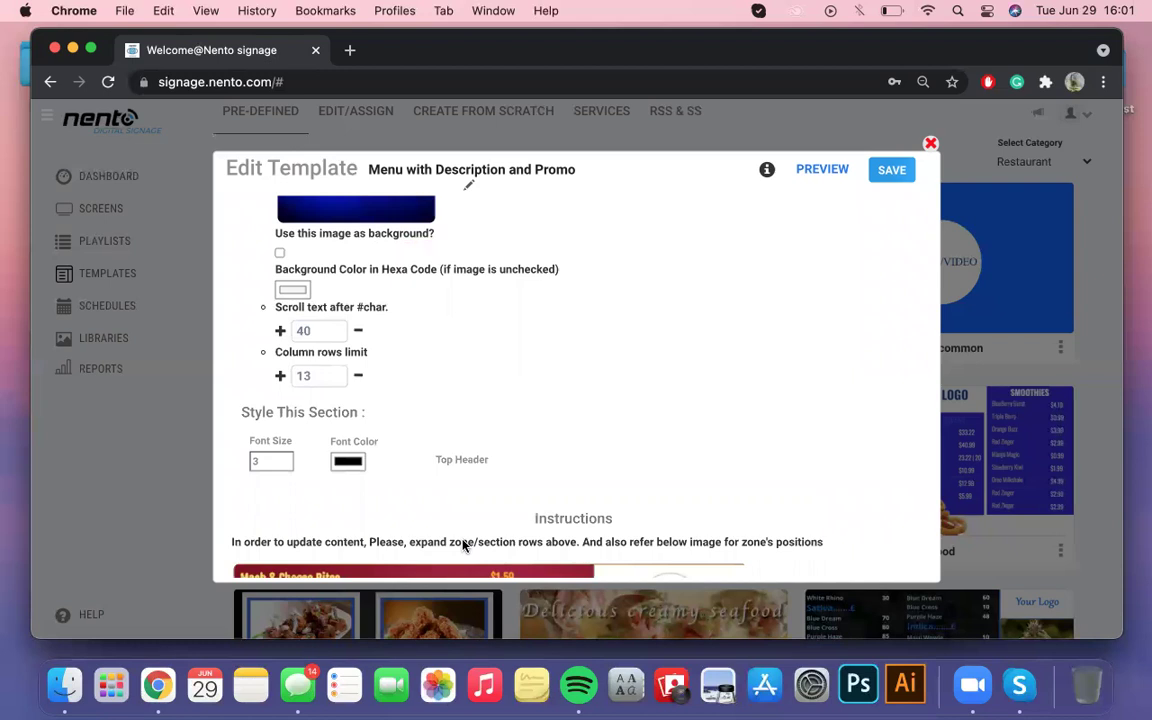
Step: Save the template as "Test" without publishing it and close the template editor
left_click(888, 177)
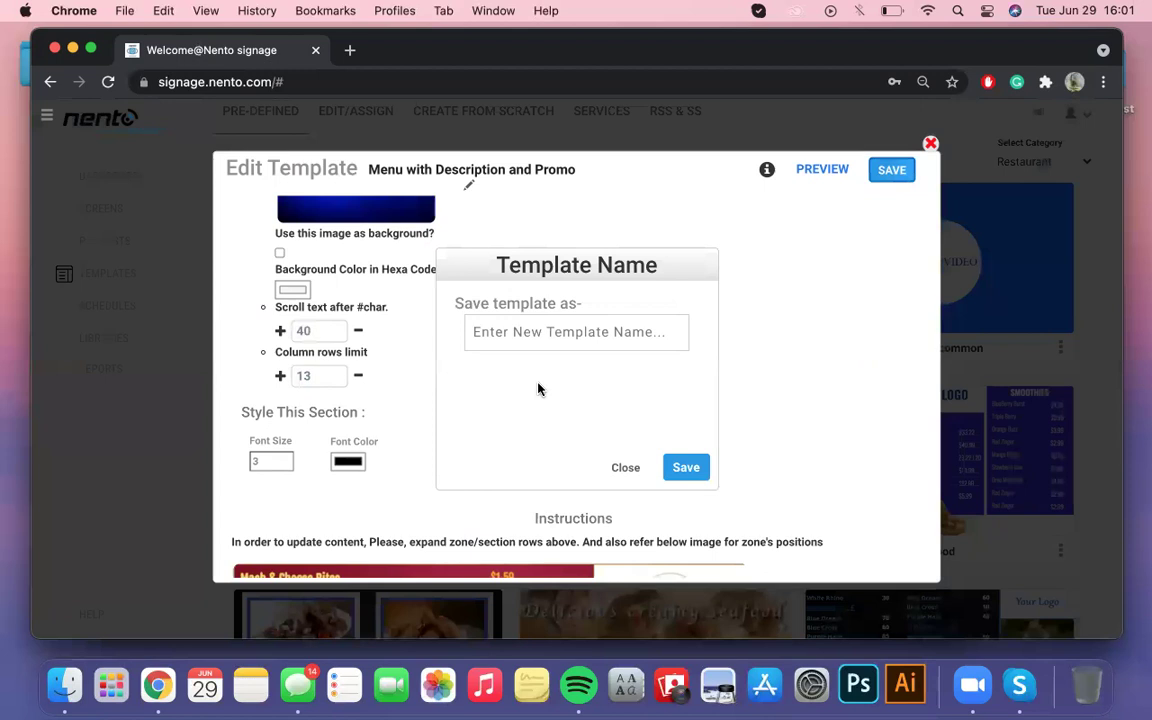
left_click(506, 327)
type("Test")
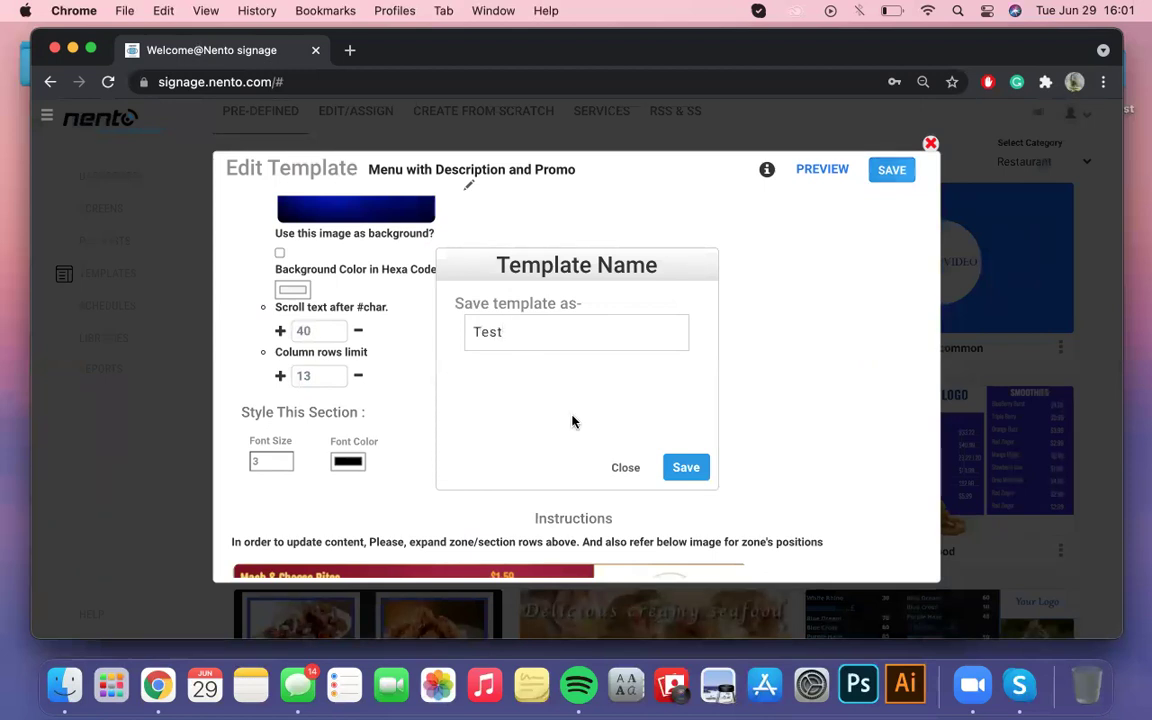
left_click(683, 470)
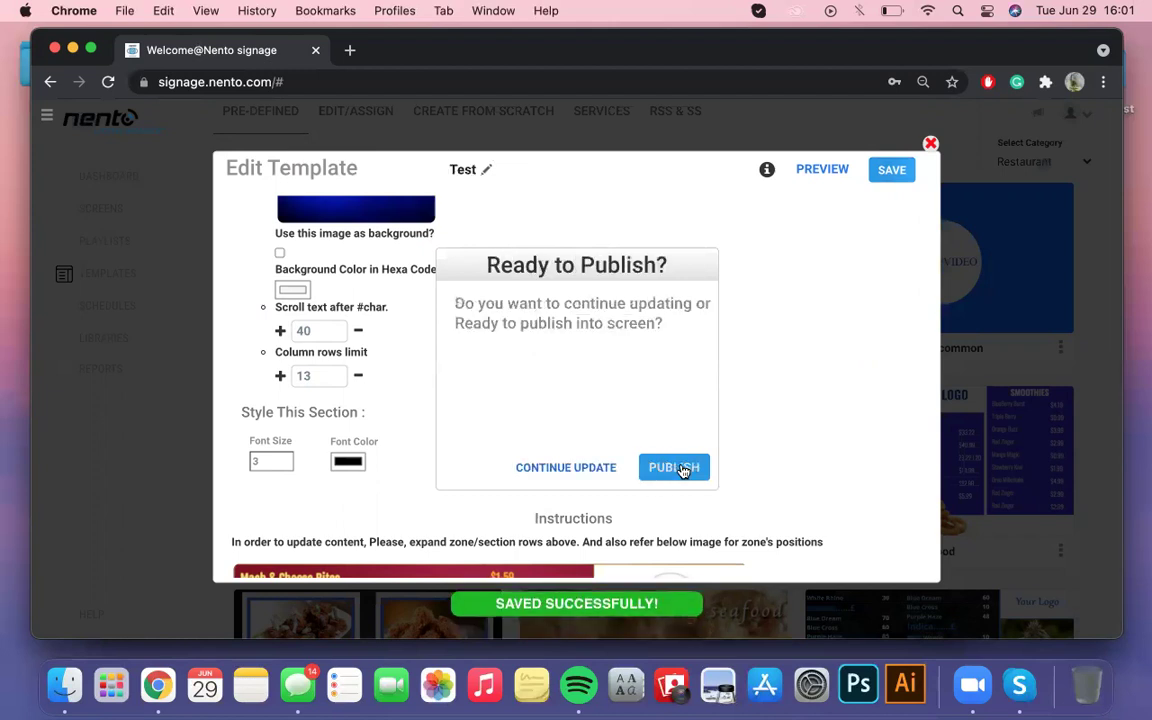
left_click(581, 472)
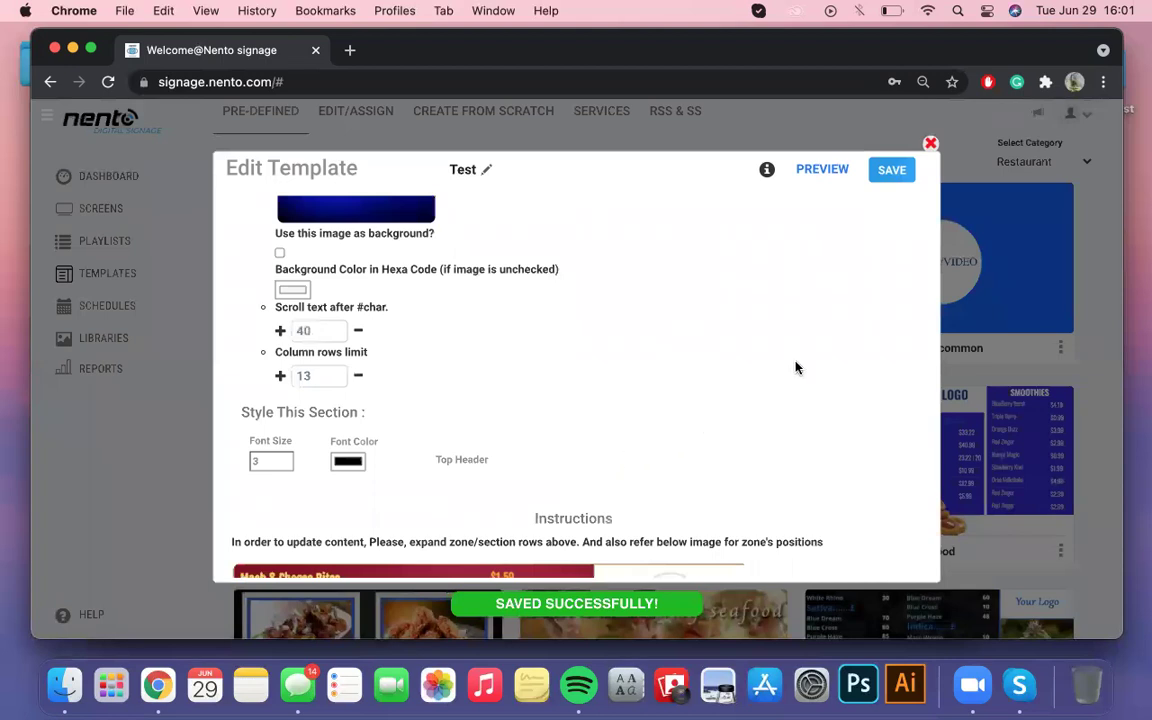
left_click(929, 145)
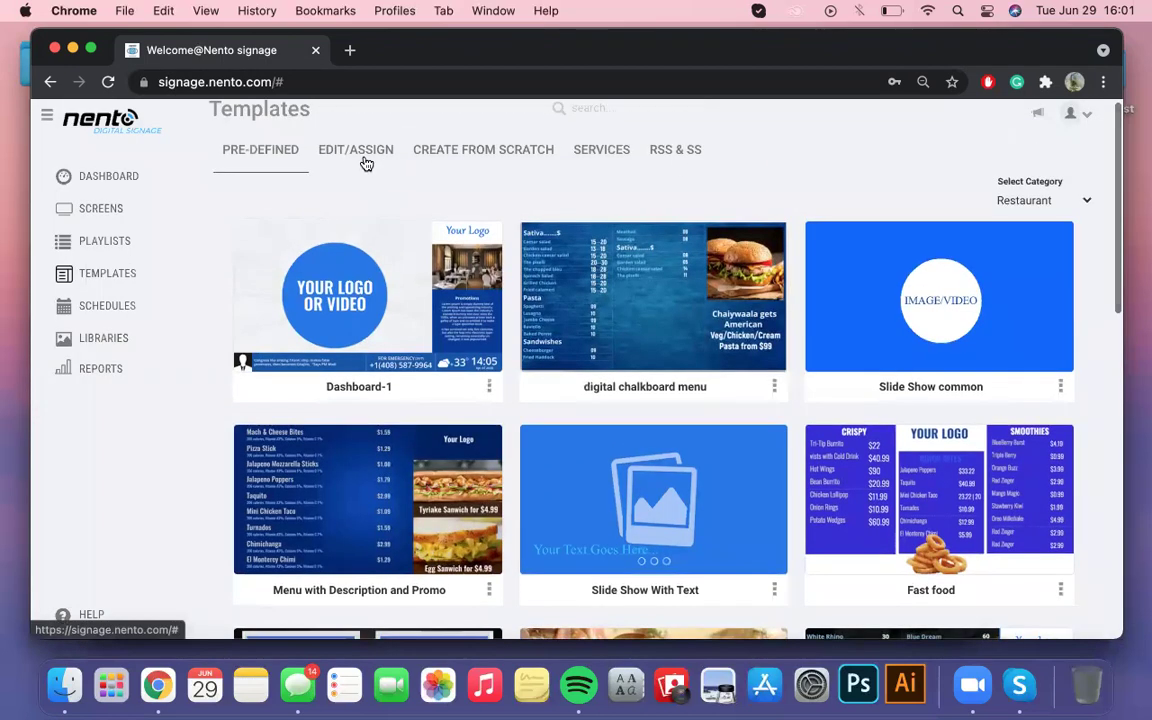
Step: Preview the saved Test template from the Edit/Assign templates, close the preview and return to the dashboard
left_click(365, 160)
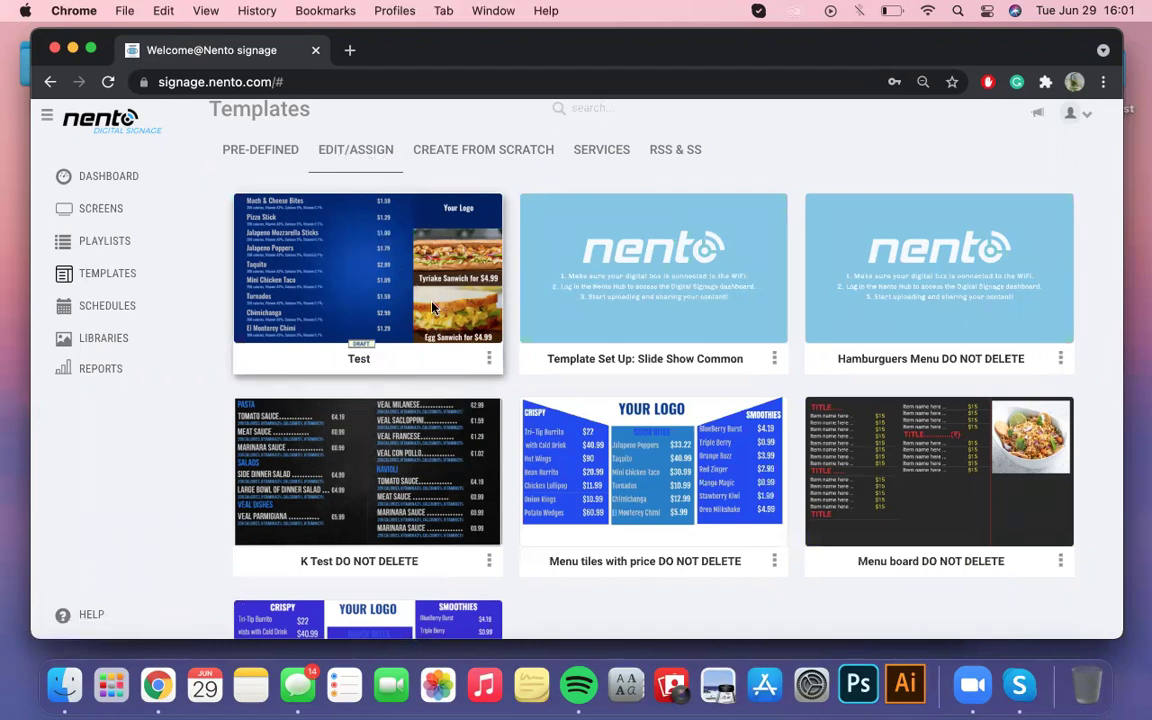
left_click(489, 358)
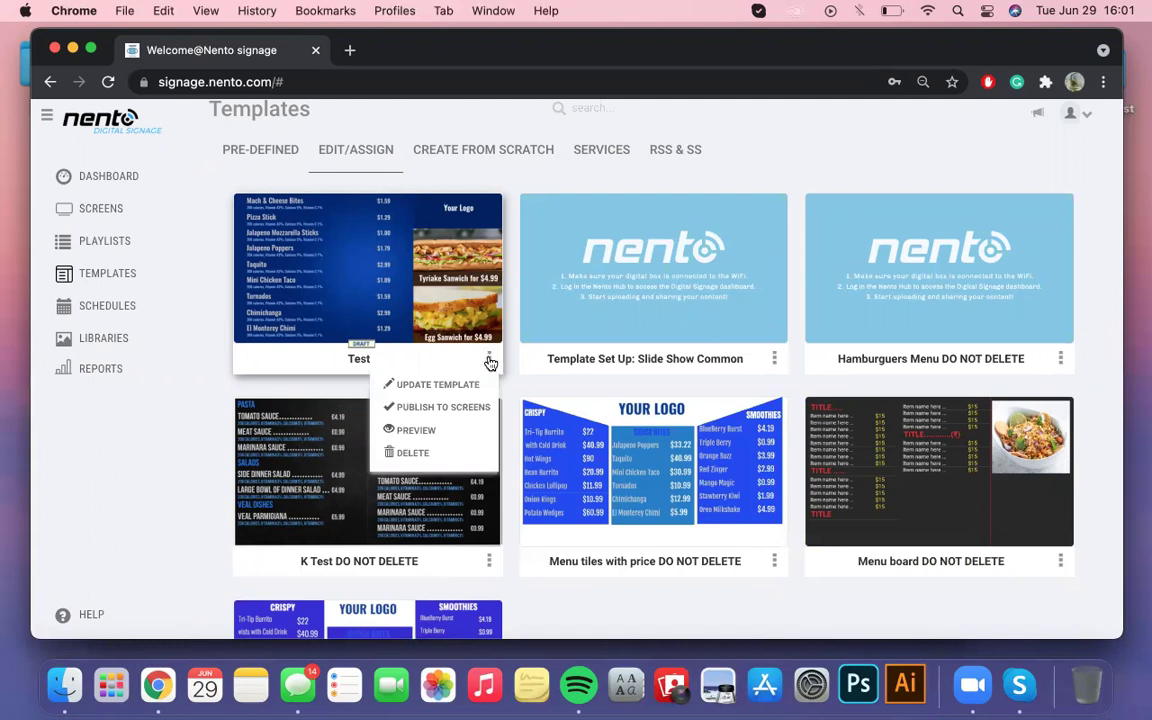
left_click(474, 429)
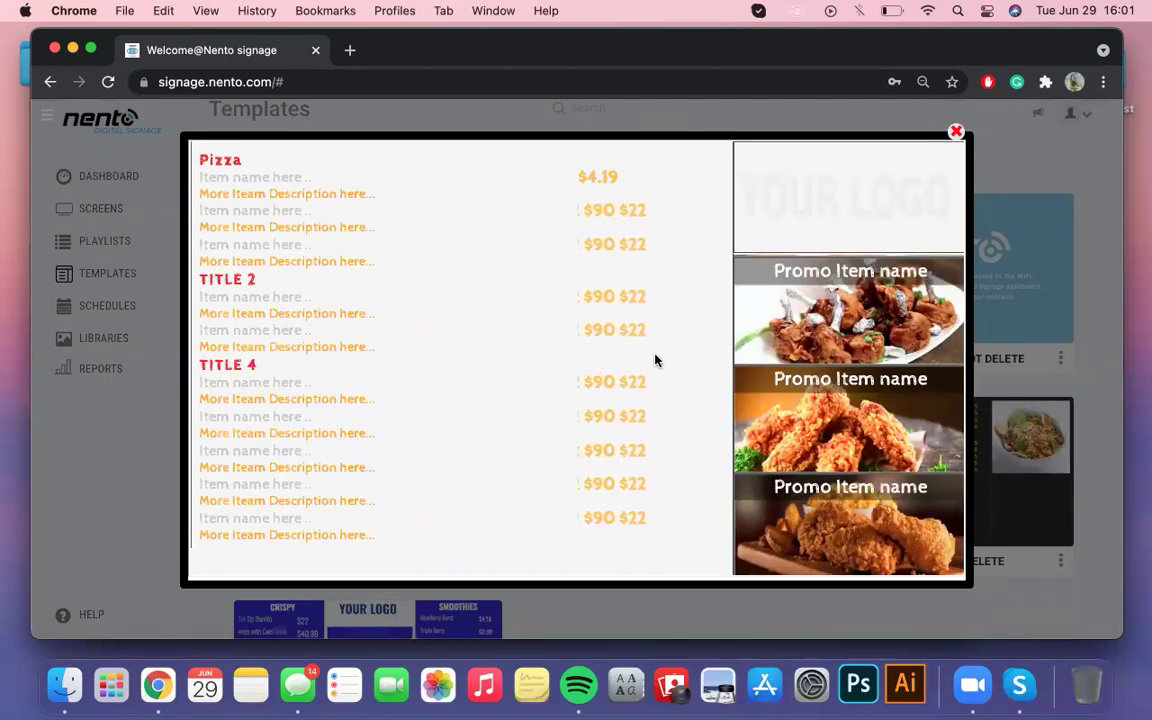
left_click(955, 133)
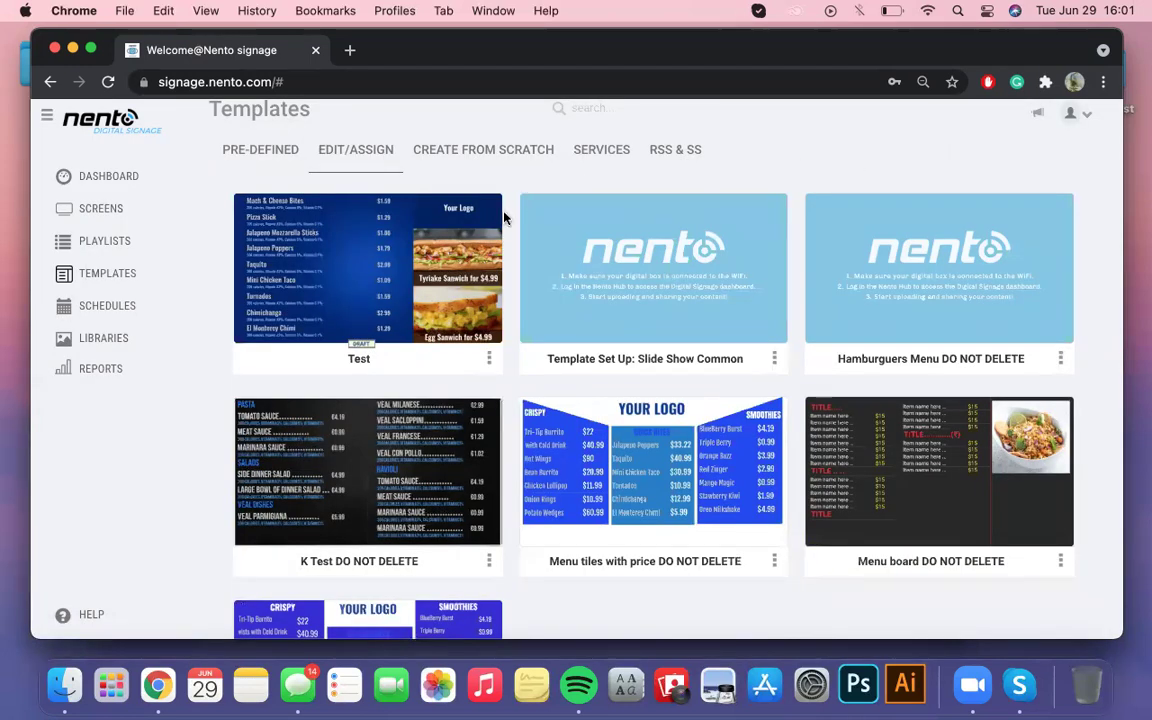
left_click(151, 178)
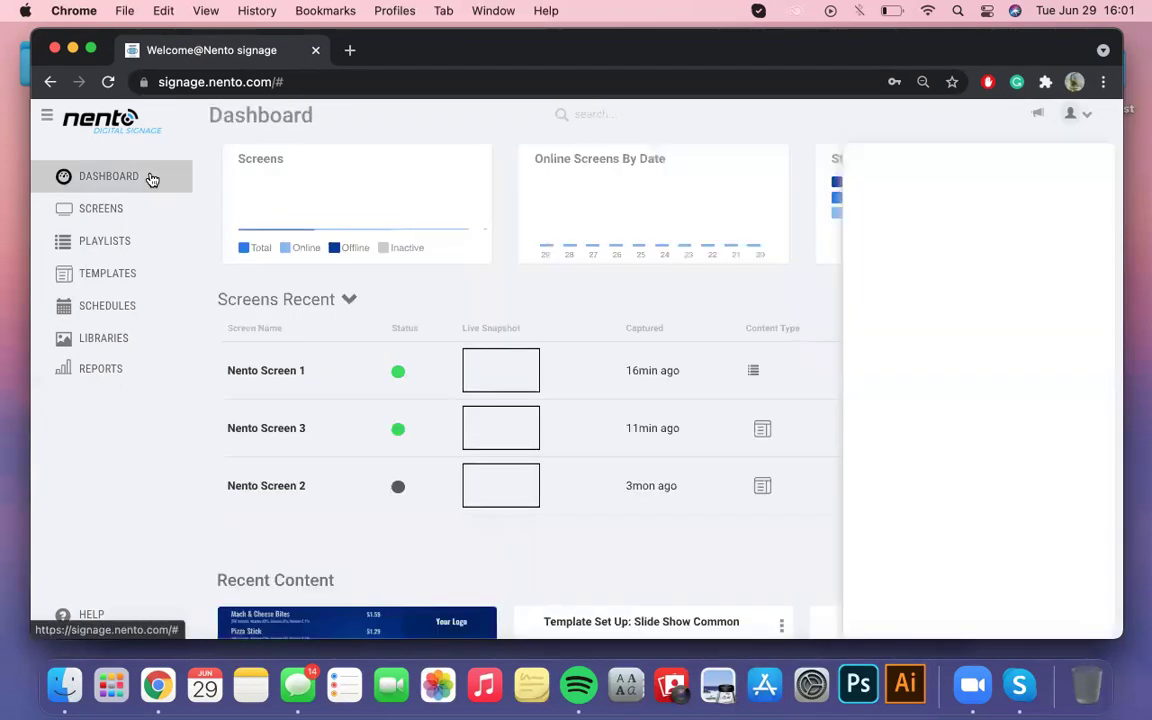